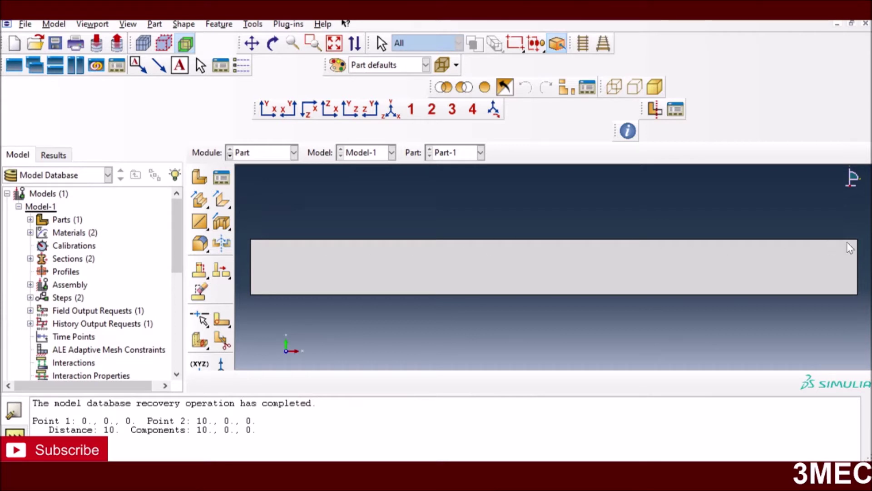
- Review the elastic properties of Material-1 and Material-2 in the Property module
{"action": "left_click", "coordinate": [260, 154]}
{"action": "left_click", "coordinate": [252, 181]}
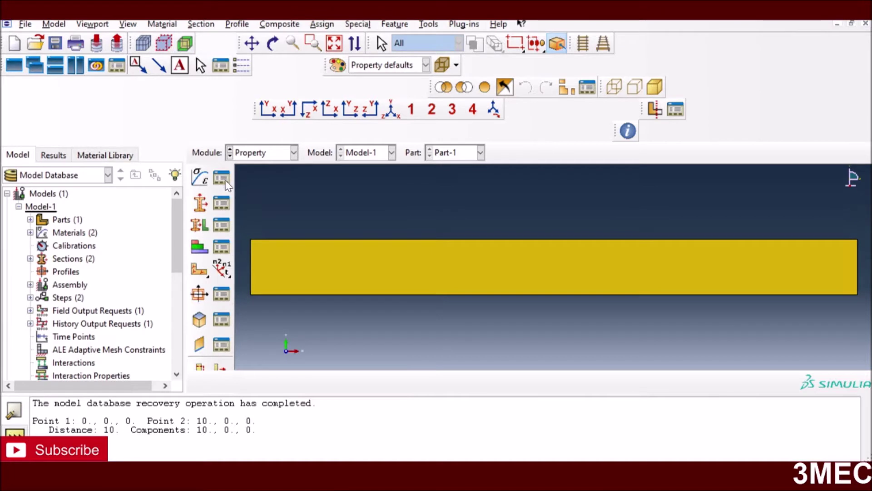
{"action": "left_click", "coordinate": [221, 177]}
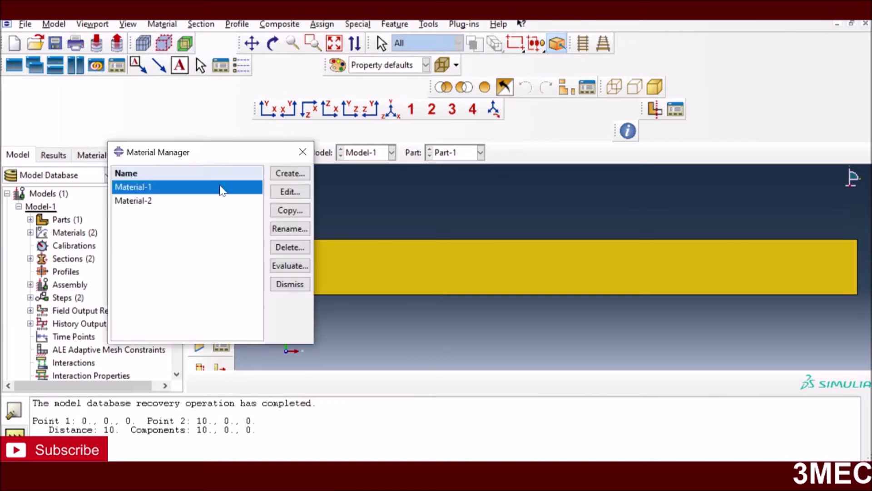
{"action": "left_click", "coordinate": [290, 191]}
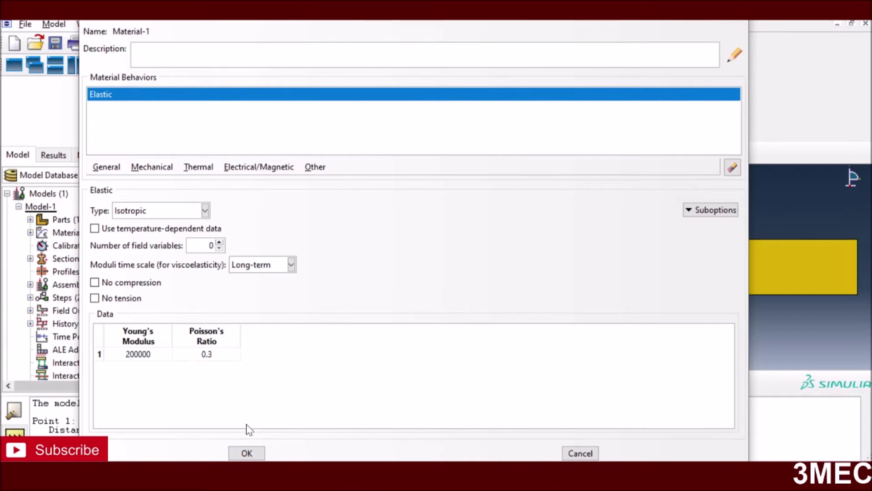
{"action": "left_click", "coordinate": [247, 453]}
{"action": "left_click", "coordinate": [148, 201]}
{"action": "left_click", "coordinate": [290, 191]}
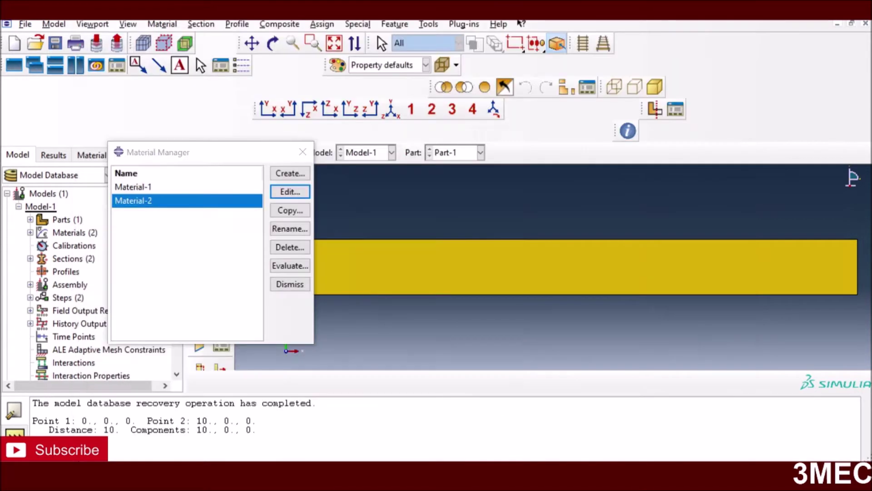
{"action": "left_click", "coordinate": [580, 453]}
{"action": "left_click", "coordinate": [307, 284]}
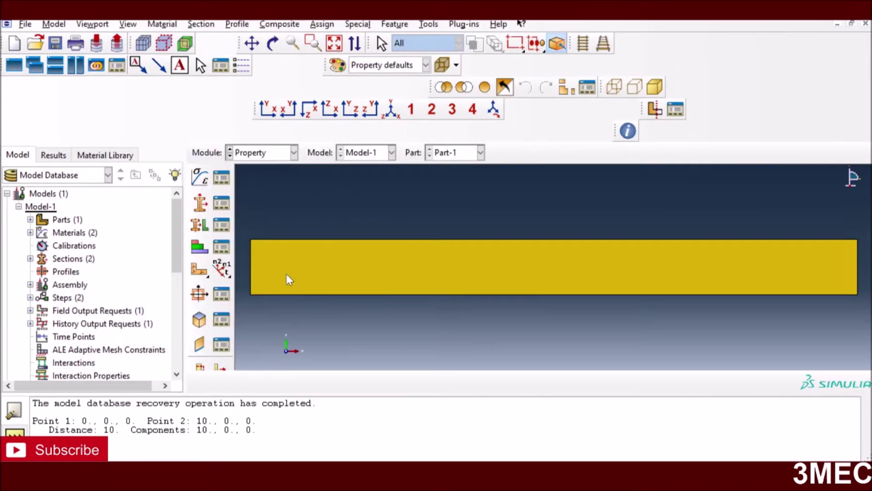
- Enable the plane stress/strain thickness for Section-1
{"action": "left_click", "coordinate": [222, 203]}
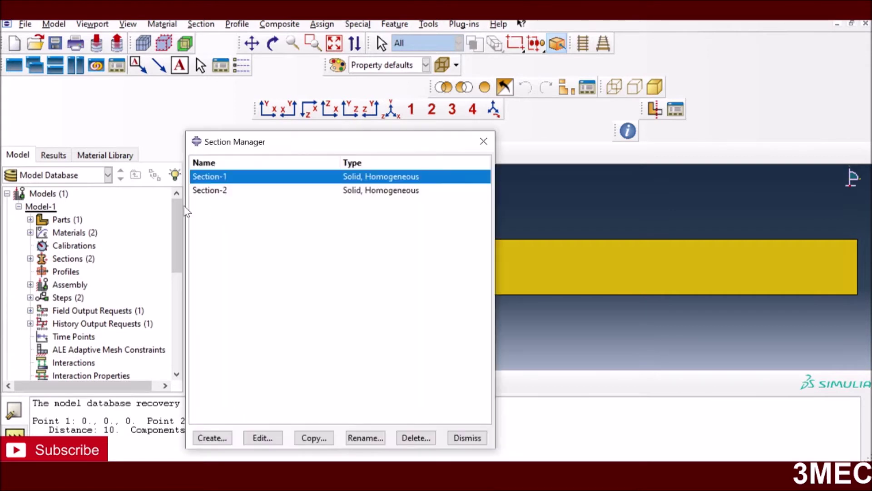
{"action": "left_click", "coordinate": [261, 437]}
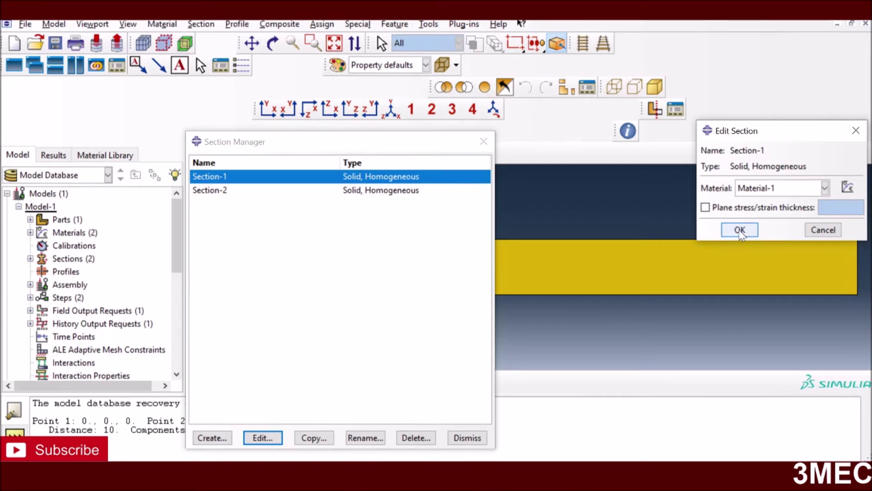
{"action": "left_click", "coordinate": [709, 208]}
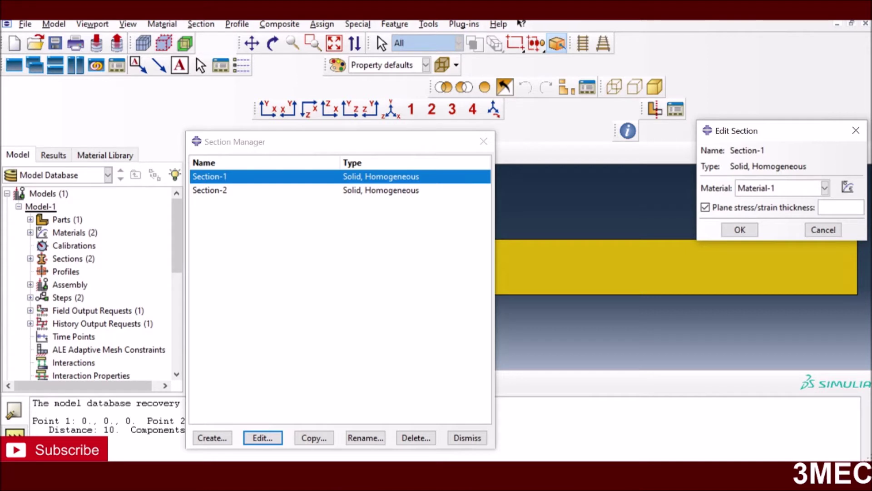
{"action": "left_click", "coordinate": [739, 230]}
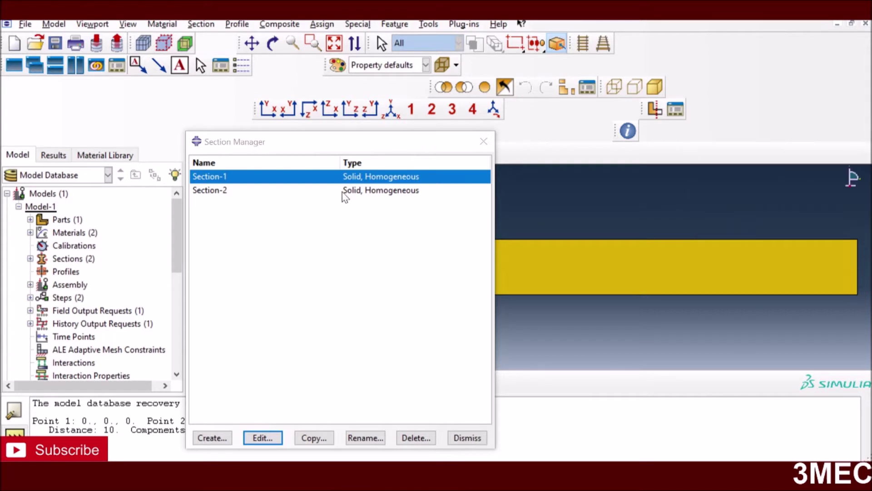
- Enable the plane stress/strain thickness for Section-2 with a value of 1
{"action": "left_click", "coordinate": [222, 190]}
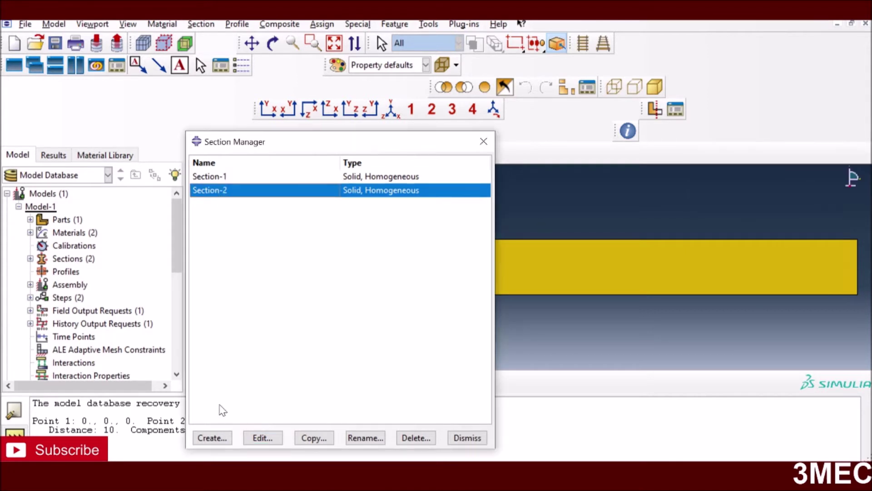
{"action": "left_click", "coordinate": [259, 437]}
{"action": "left_click", "coordinate": [720, 208]}
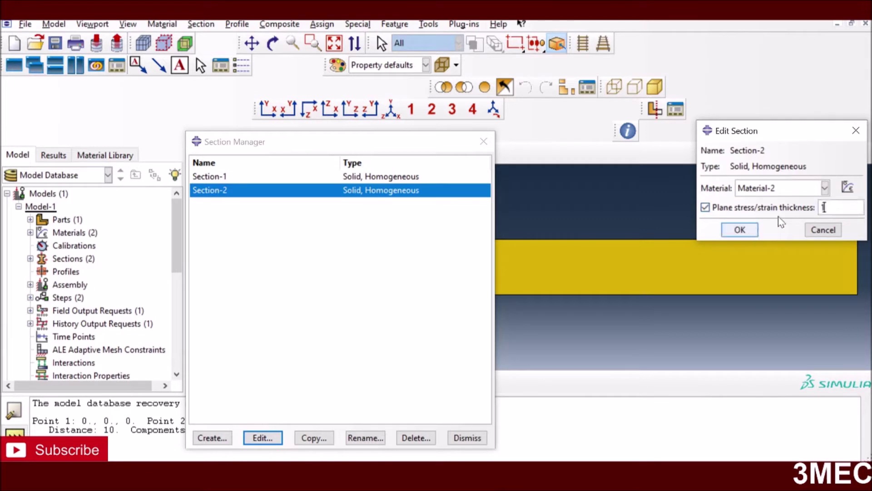
{"action": "left_click", "coordinate": [739, 230]}
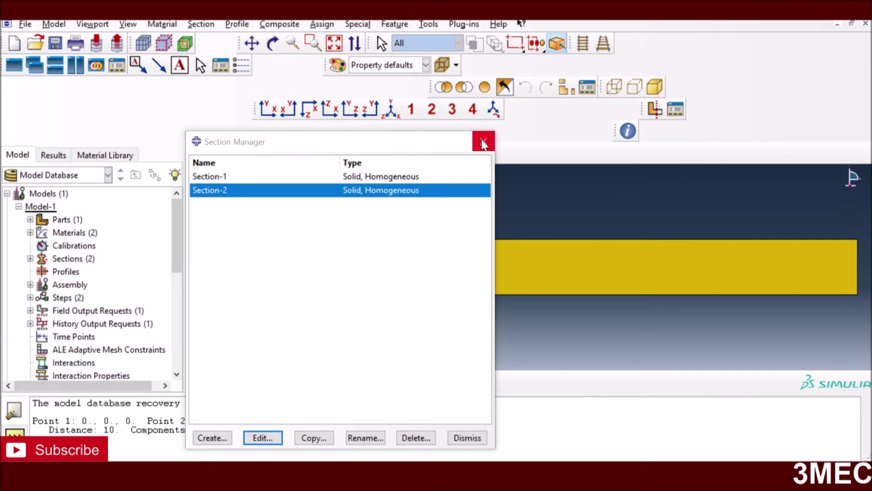
{"action": "key", "text": "Escape"}
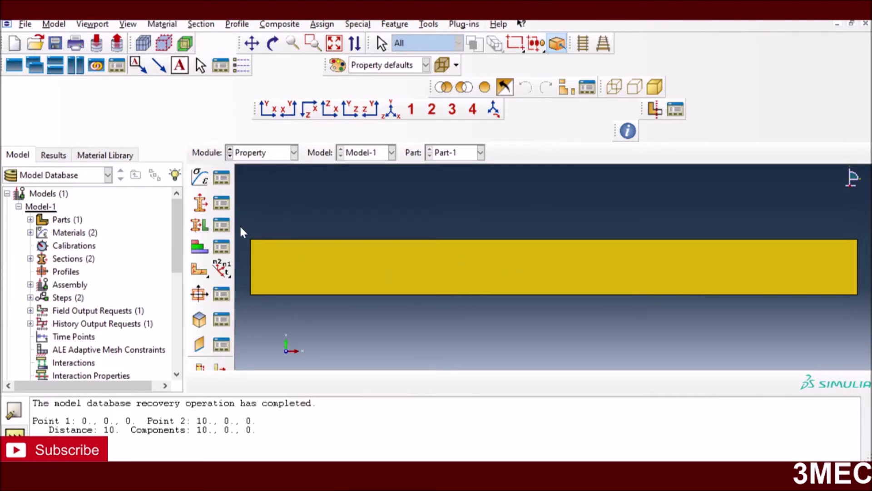
- Check the Section-1 assignment on Set-1 and delete it from the part's section assignments
{"action": "left_click", "coordinate": [223, 226]}
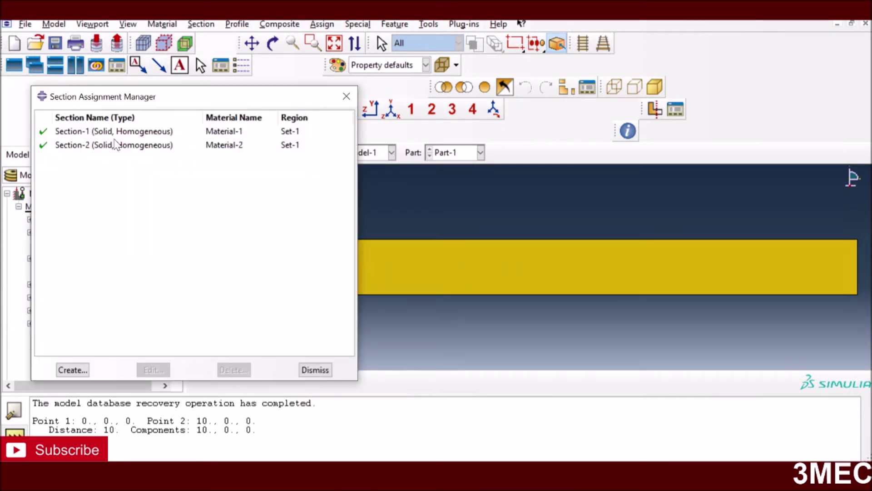
{"action": "left_click", "coordinate": [132, 134]}
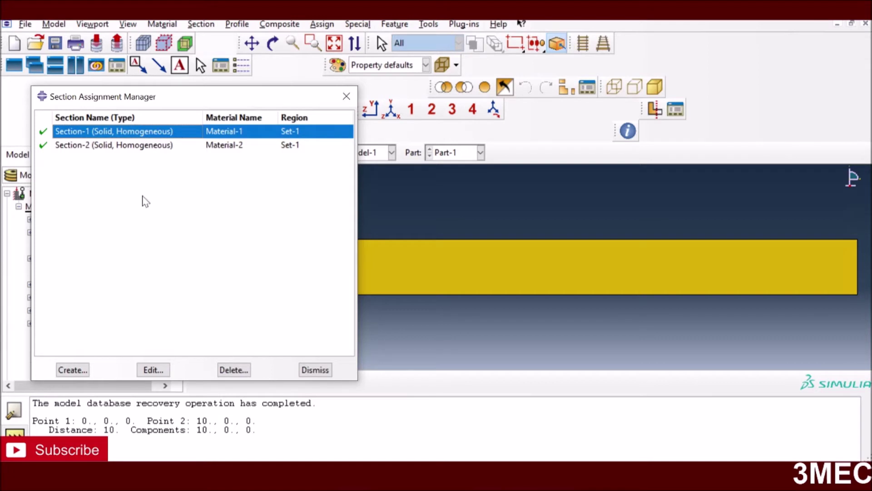
{"action": "left_click", "coordinate": [152, 369]}
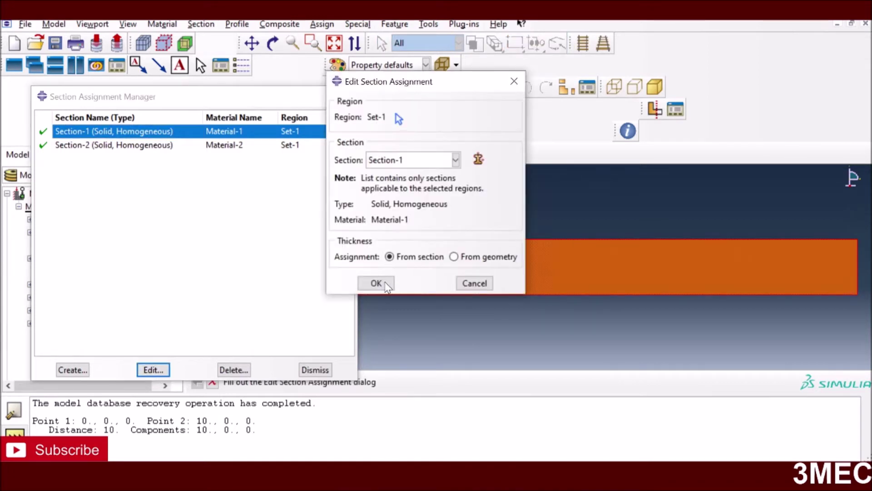
{"action": "left_click", "coordinate": [382, 283]}
{"action": "left_click", "coordinate": [233, 369]}
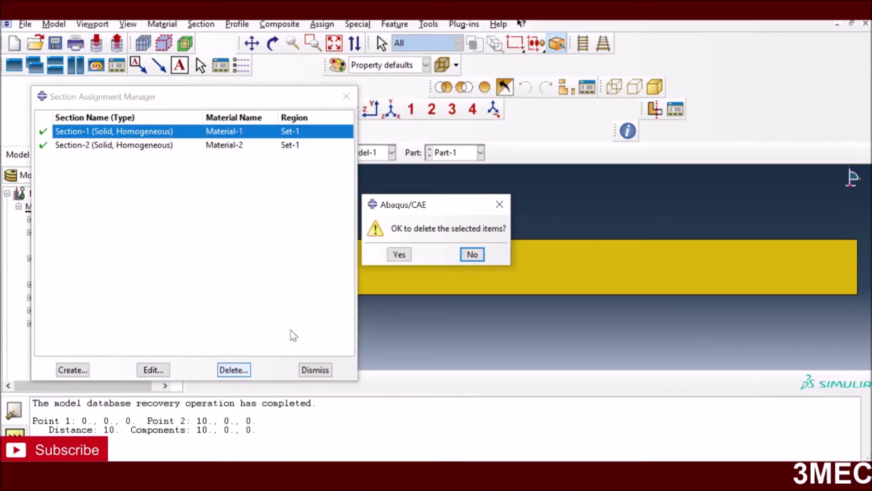
{"action": "left_click", "coordinate": [398, 254]}
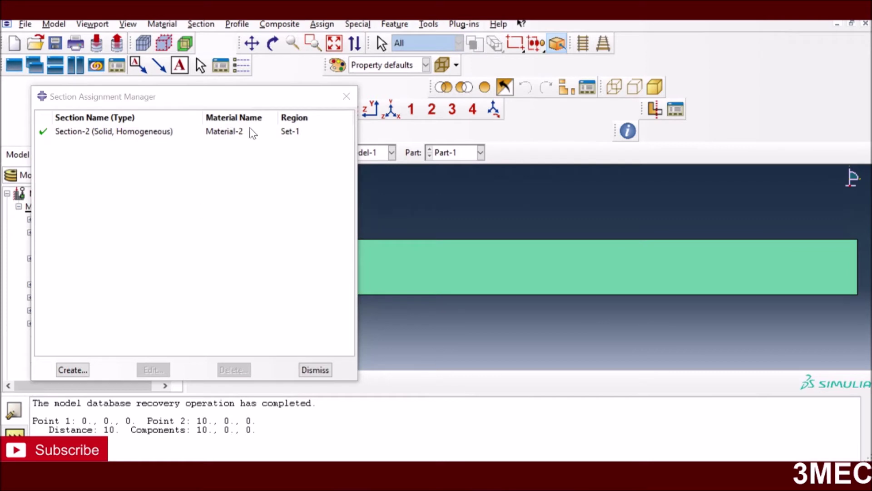
{"action": "left_click", "coordinate": [317, 370]}
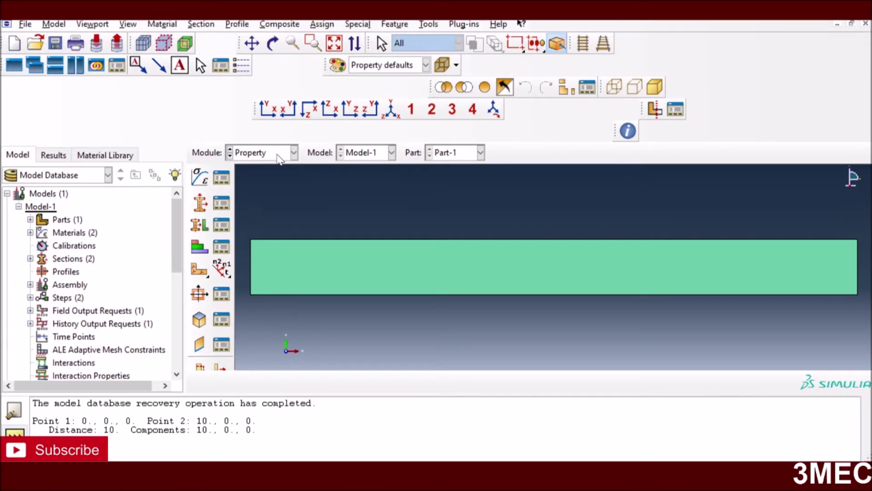
- Create a dependent instance of Part-1 in the Assembly module
{"action": "left_click", "coordinate": [279, 155]}
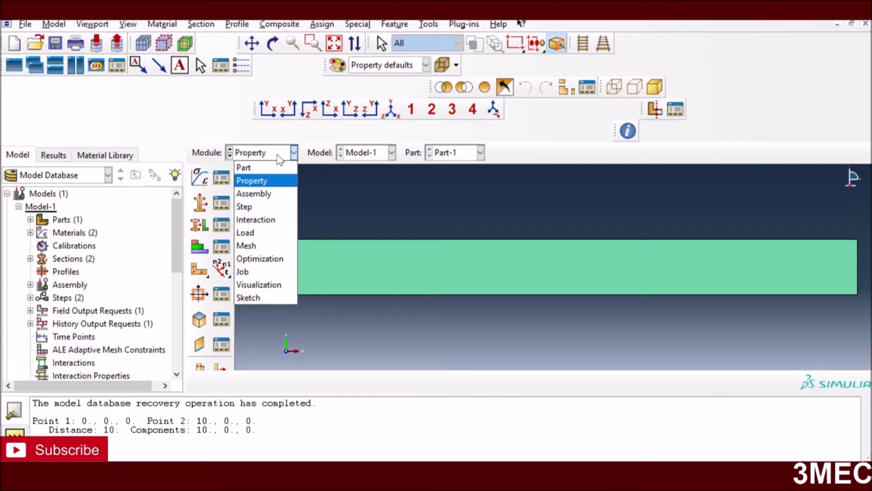
{"action": "left_click", "coordinate": [265, 201]}
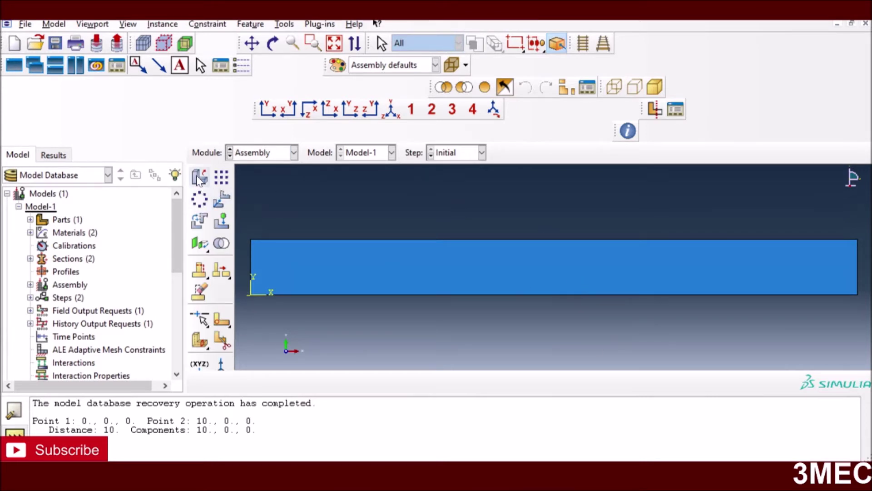
{"action": "left_click", "coordinate": [199, 179]}
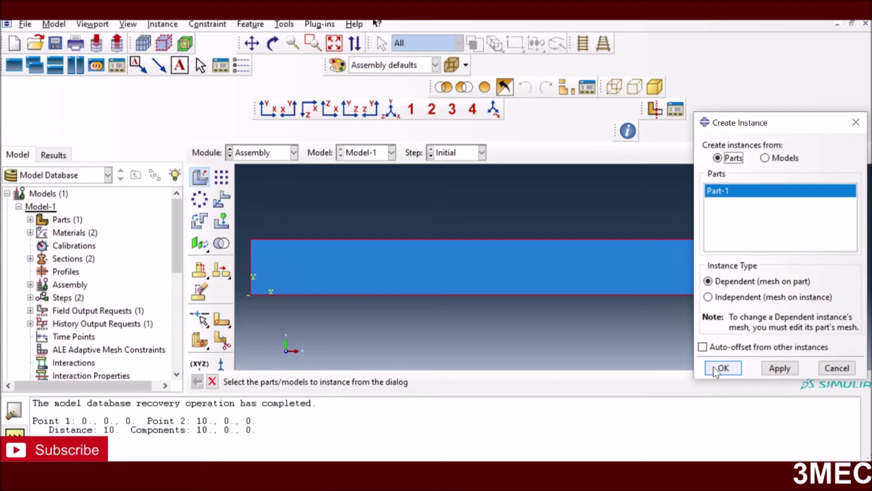
{"action": "left_click", "coordinate": [723, 368]}
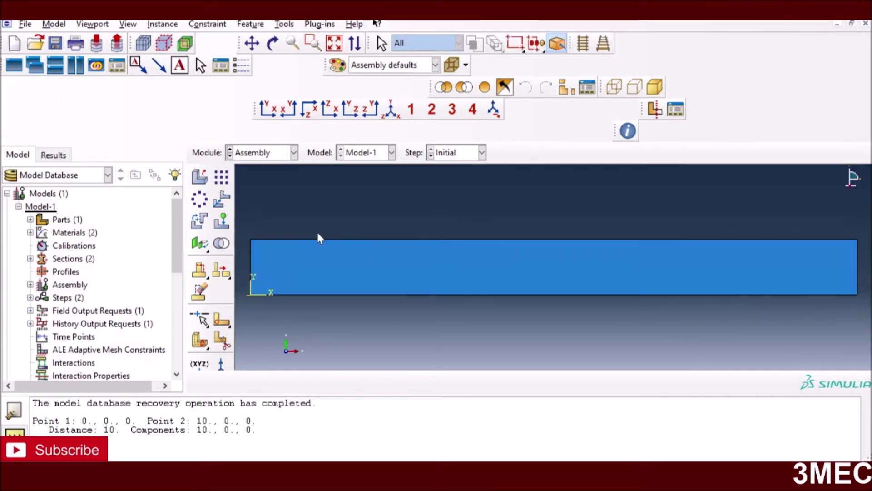
- Review the basic and incrementation settings of the static general Step-1 in the Step module
{"action": "left_click", "coordinate": [265, 152]}
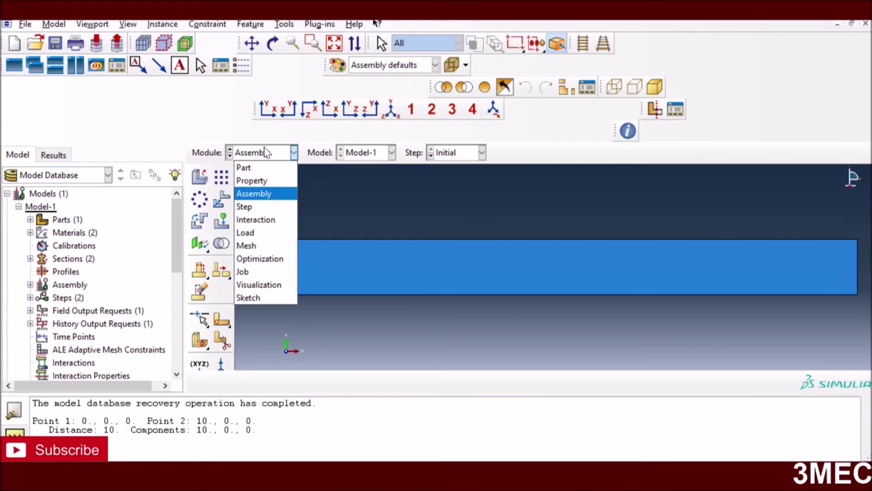
{"action": "left_click", "coordinate": [256, 208]}
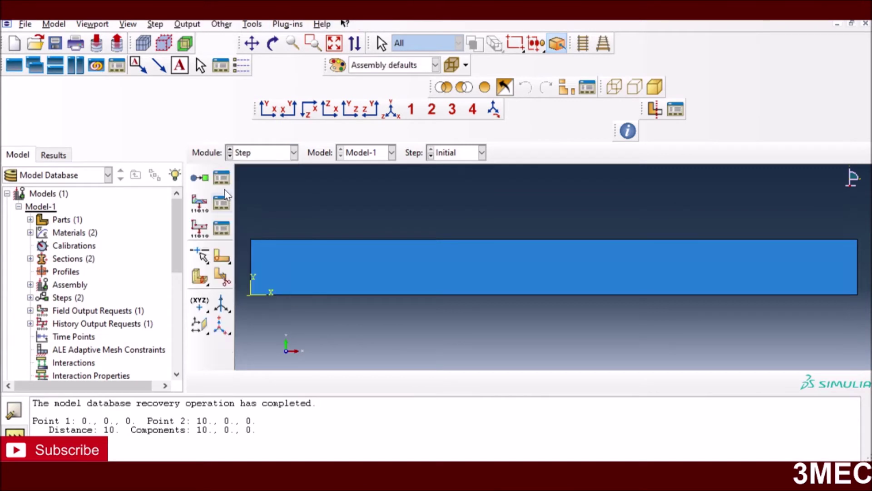
{"action": "left_click", "coordinate": [221, 177]}
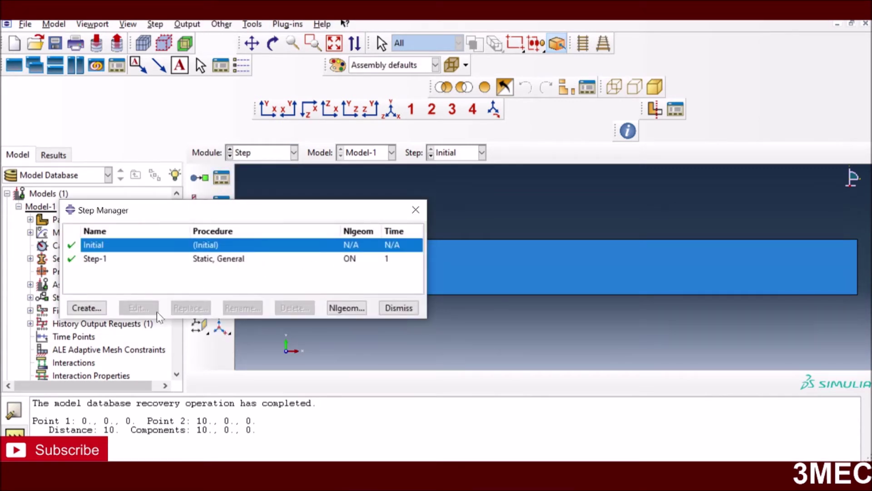
{"action": "left_click", "coordinate": [157, 258]}
{"action": "left_click", "coordinate": [137, 308]}
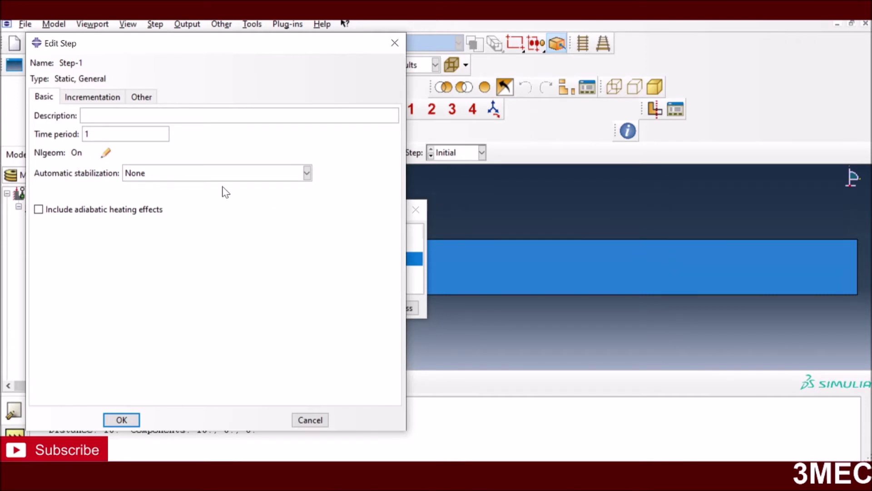
{"action": "left_click", "coordinate": [82, 98]}
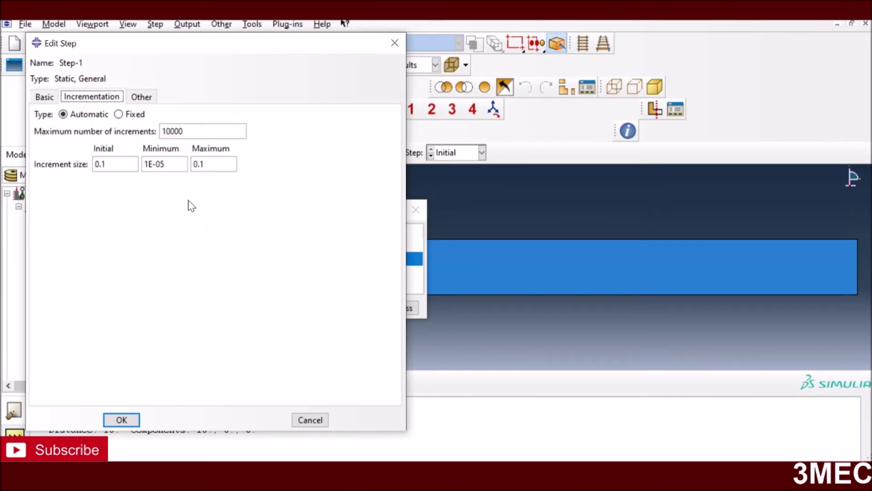
{"action": "left_click_drag", "start_coordinate": [183, 131], "coordinate": [161, 132]}
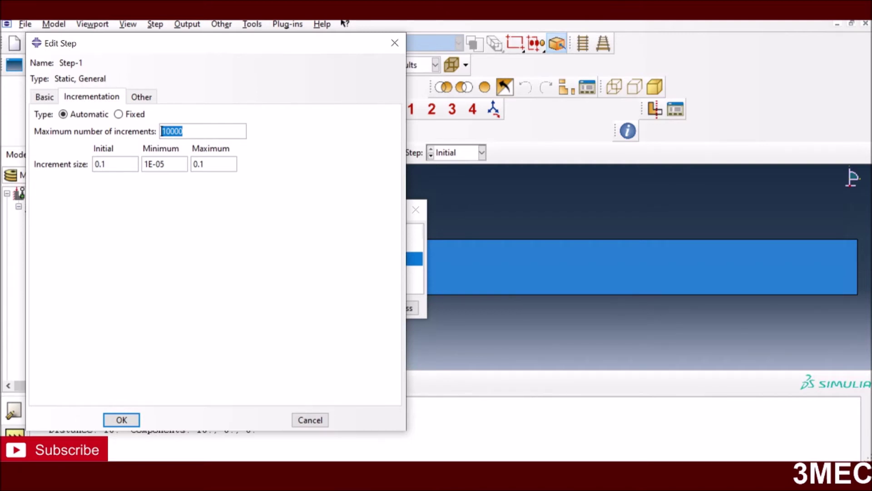
{"action": "left_click_drag", "start_coordinate": [108, 164], "coordinate": [93, 164]}
{"action": "left_click", "coordinate": [104, 164]}
{"action": "double_click", "coordinate": [198, 164]}
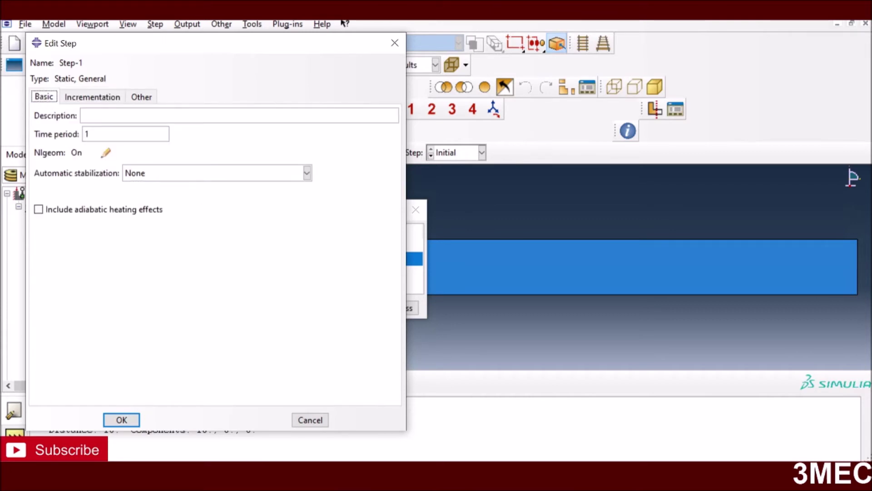
{"action": "left_click", "coordinate": [97, 98]}
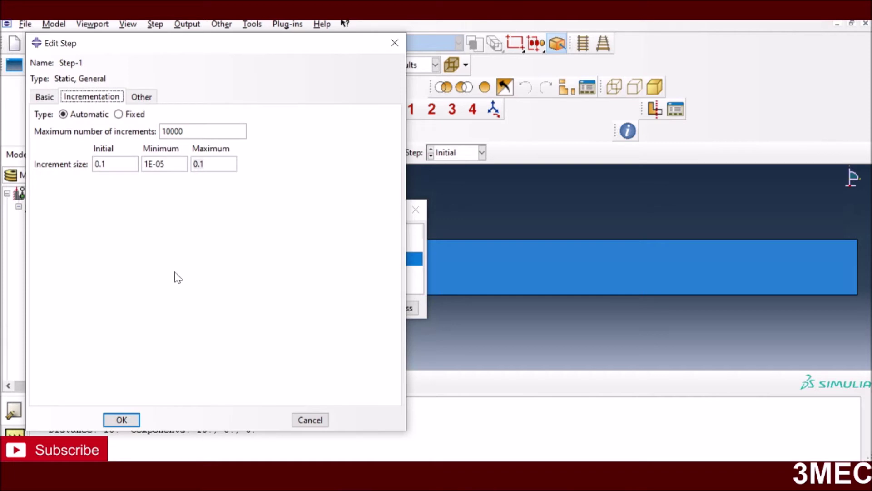
{"action": "left_click", "coordinate": [119, 419]}
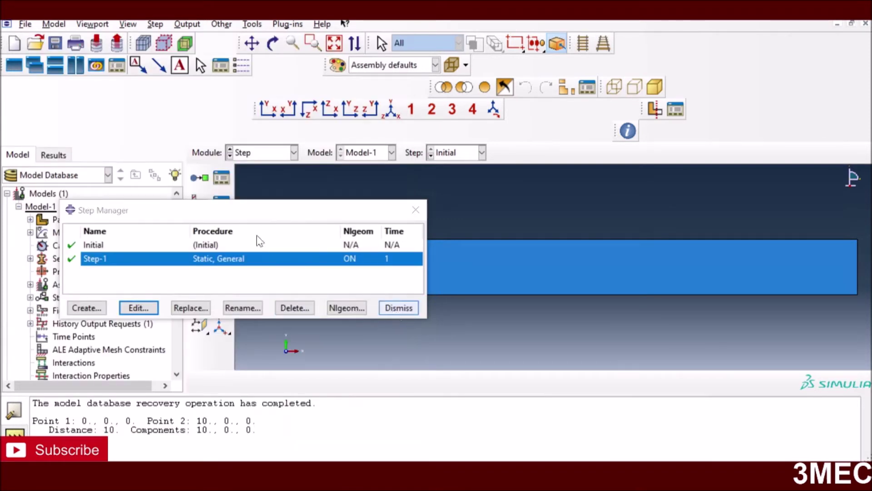
{"action": "left_click", "coordinate": [399, 307]}
- Review the frequency and preselected output variables of the field output request F-Output-1
{"action": "left_click", "coordinate": [223, 203]}
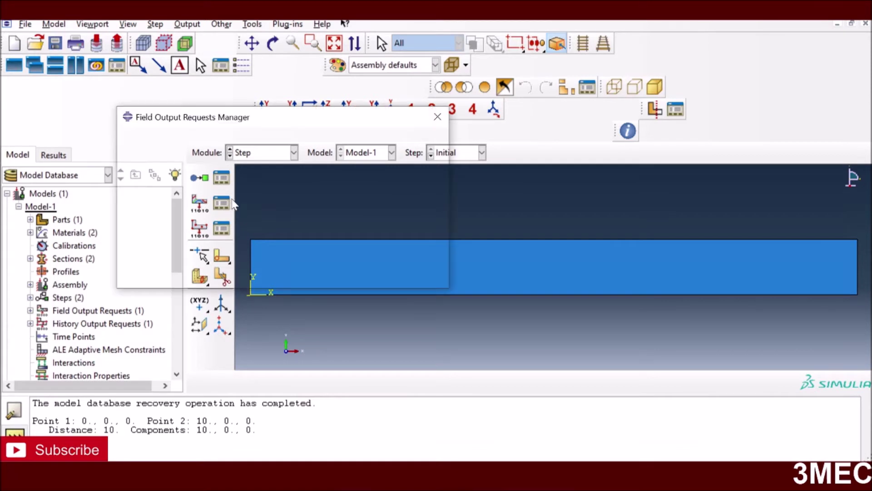
{"action": "left_click", "coordinate": [418, 138]}
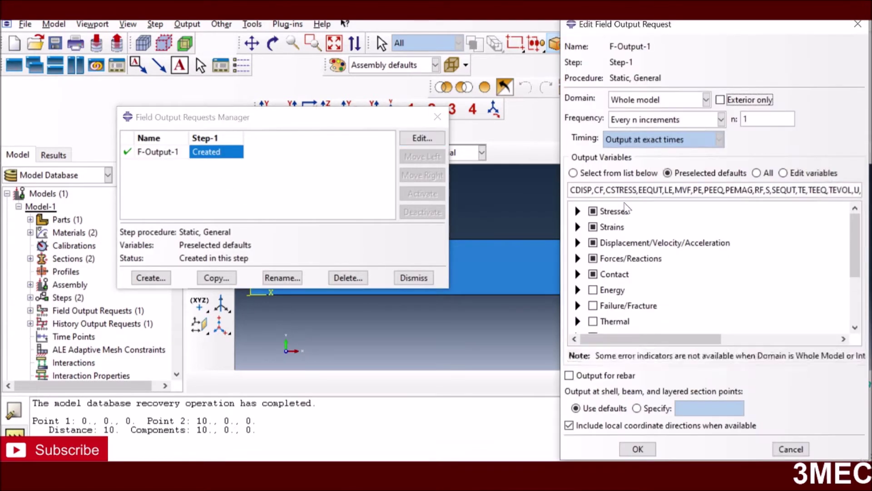
{"action": "left_click", "coordinate": [746, 119]}
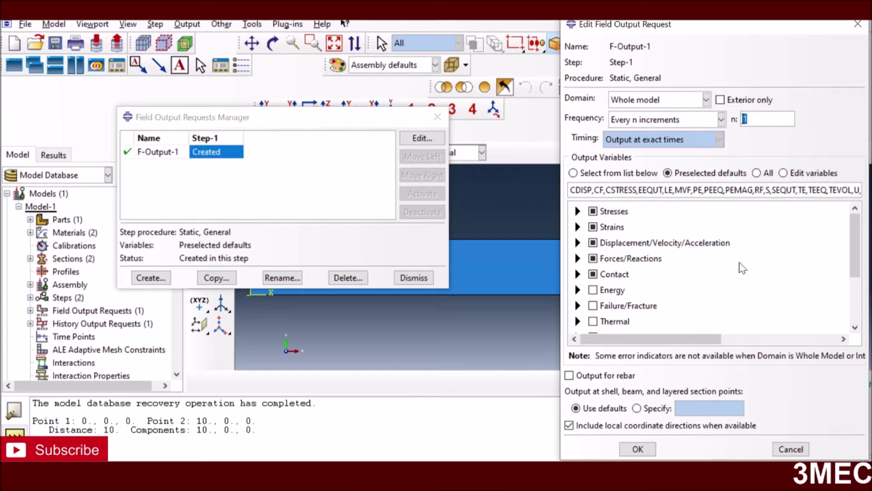
{"action": "left_click", "coordinate": [640, 450]}
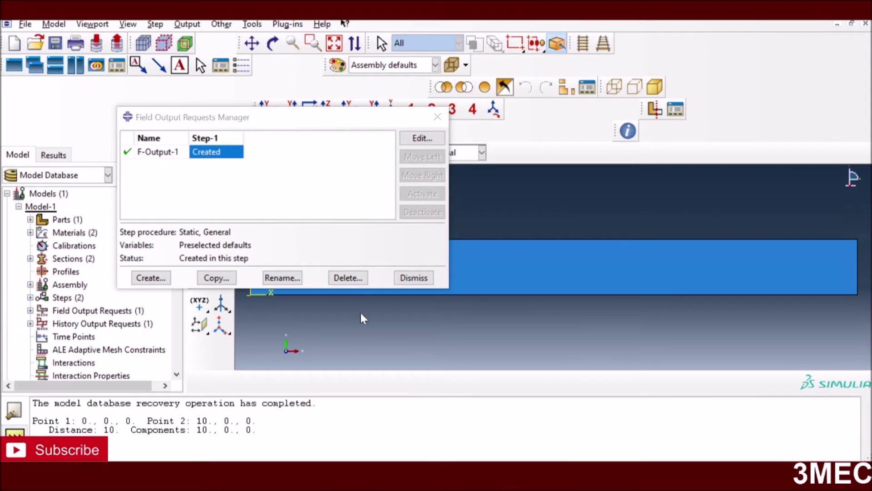
{"action": "left_click", "coordinate": [411, 278]}
- Review the displacement/rotation boundary condition BC-1 of Step-1 in the Load module, passing through the Interaction module
{"action": "left_click", "coordinate": [267, 155]}
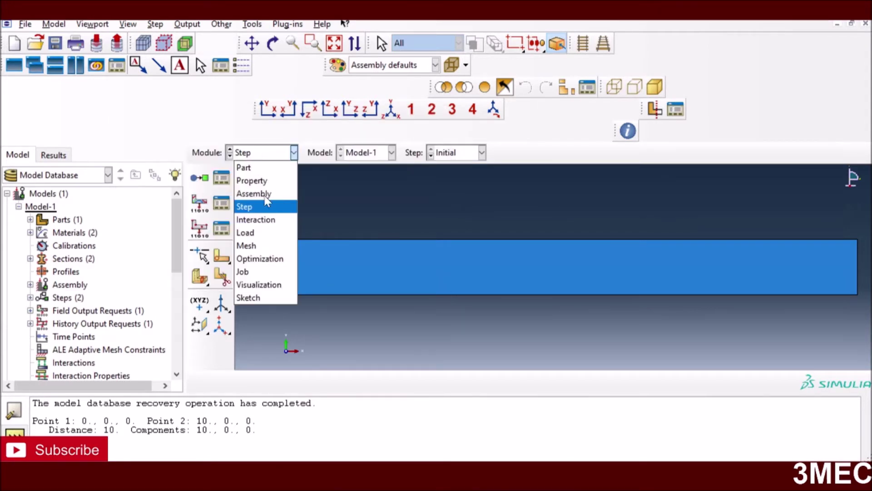
{"action": "left_click", "coordinate": [259, 218]}
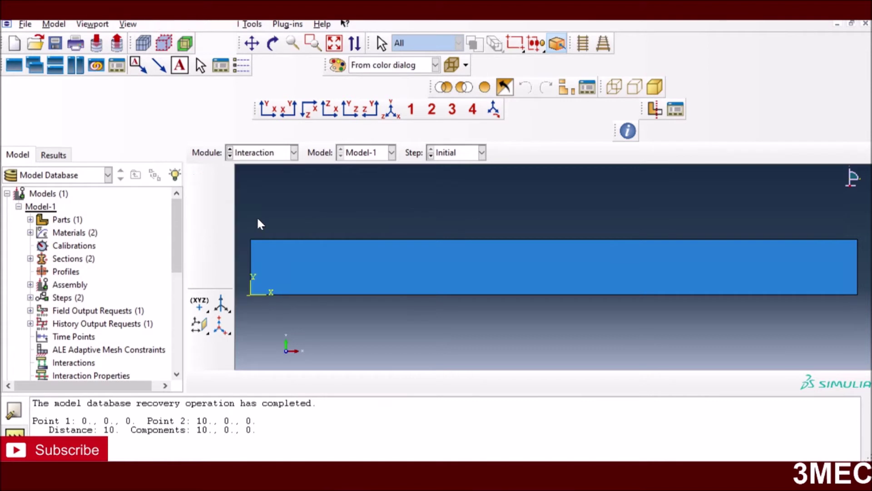
{"action": "left_click", "coordinate": [252, 157]}
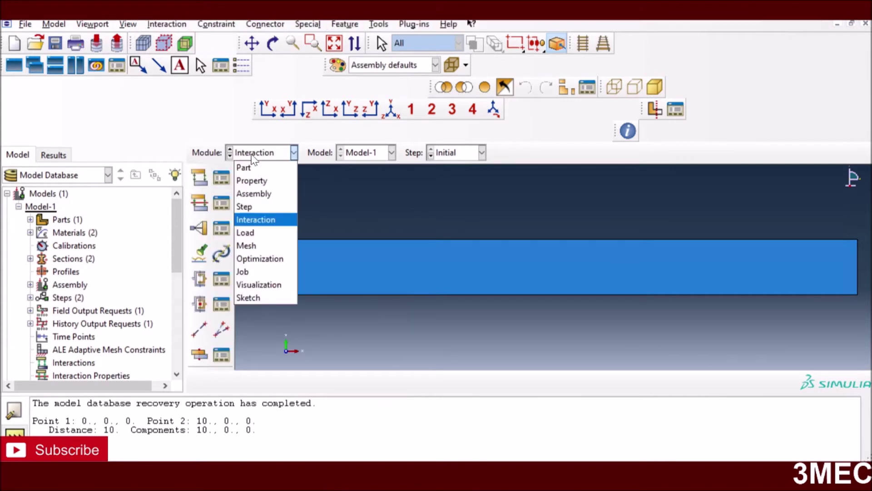
{"action": "left_click", "coordinate": [247, 232]}
{"action": "left_click", "coordinate": [221, 203]}
{"action": "left_click_drag", "start_coordinate": [268, 111], "coordinate": [245, 42]}
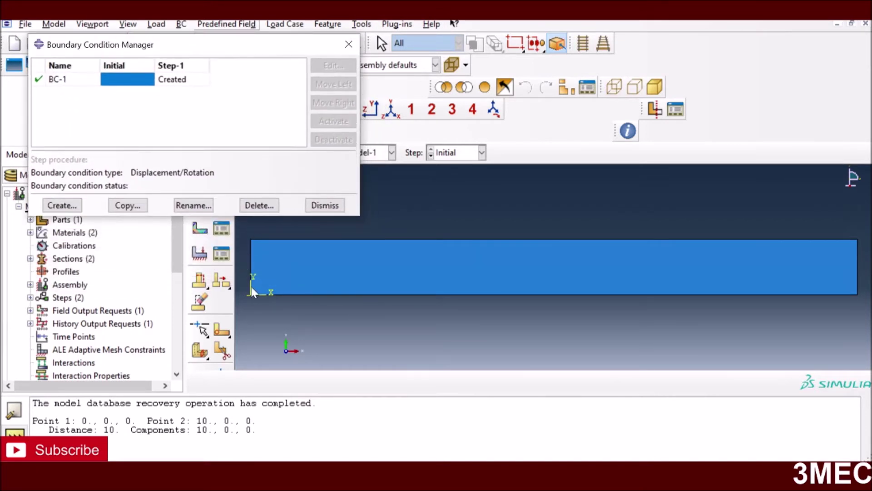
{"action": "left_click", "coordinate": [180, 80]}
{"action": "left_click", "coordinate": [327, 66]}
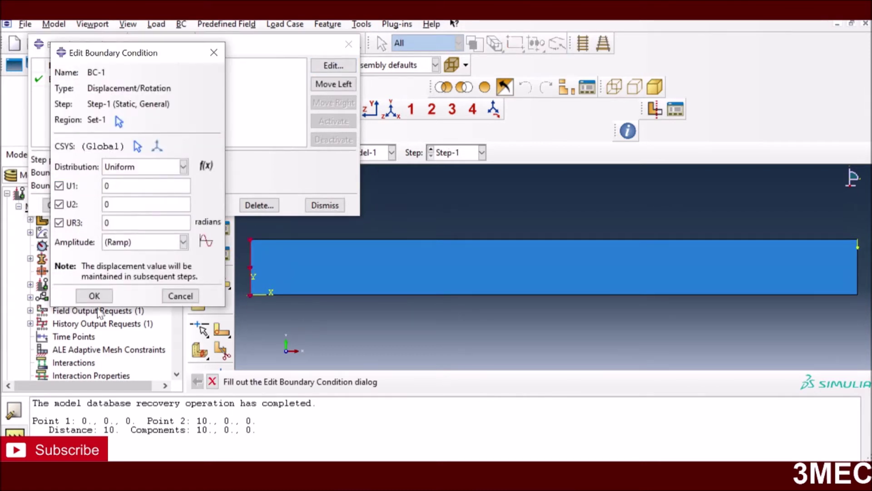
{"action": "left_click", "coordinate": [94, 295]}
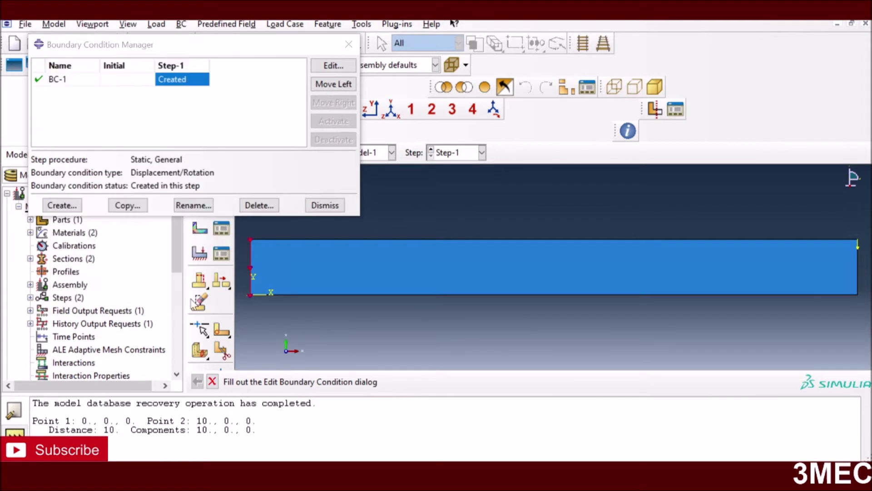
{"action": "left_click", "coordinate": [324, 205]}
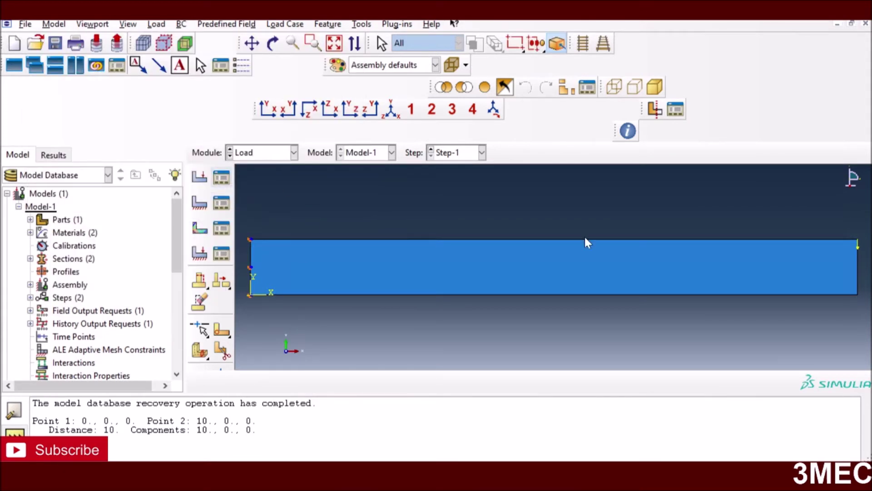
- Review the region and force components of the concentrated force Load-1 in Step-1
{"action": "left_click", "coordinate": [221, 177]}
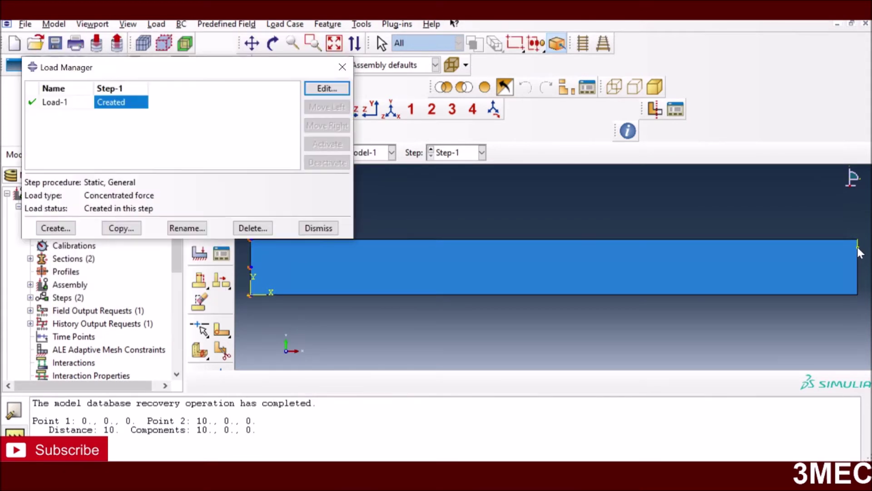
{"action": "left_click", "coordinate": [336, 89]}
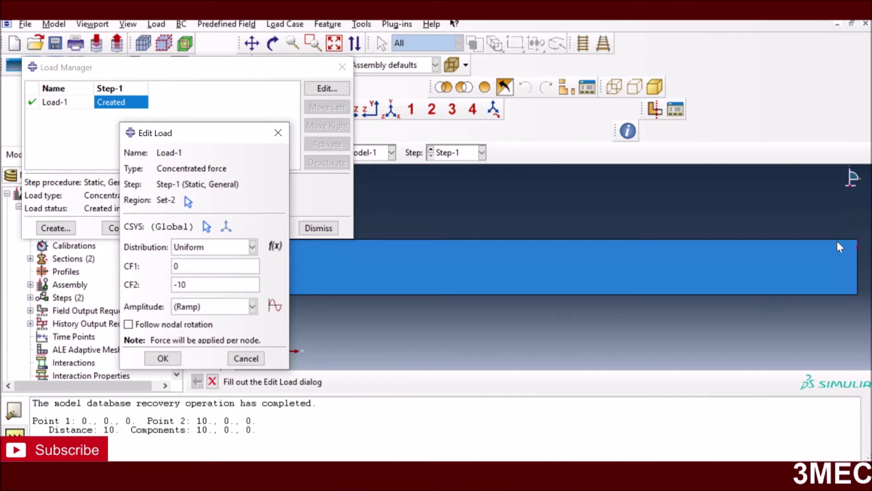
{"action": "left_click_drag", "start_coordinate": [248, 133], "coordinate": [198, 132]}
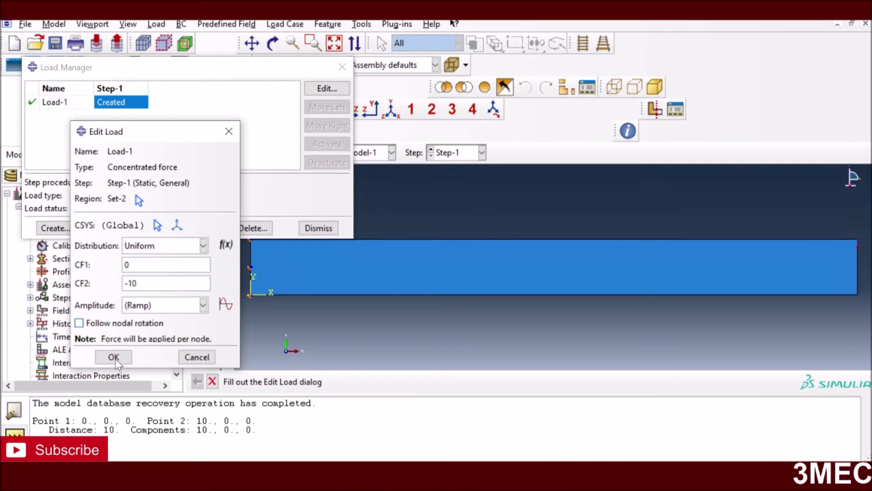
{"action": "left_click", "coordinate": [113, 357]}
{"action": "left_click", "coordinate": [319, 228]}
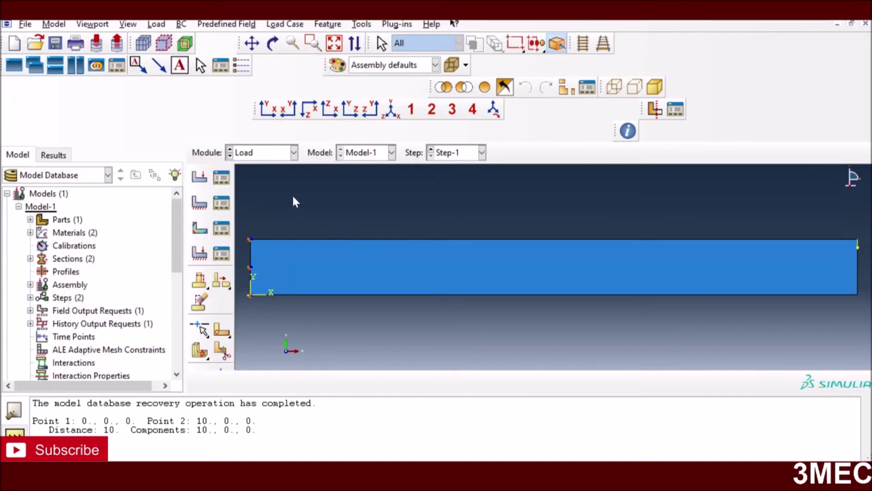
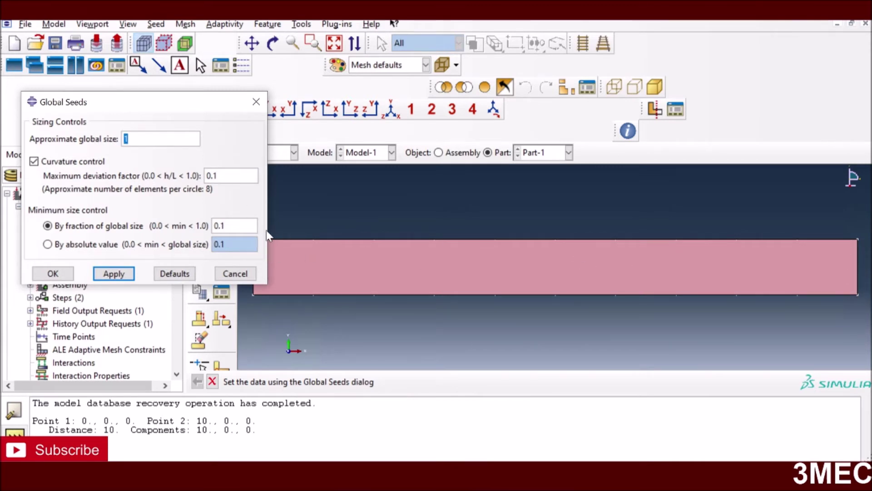
- Seed Part-1 with an approximate global size of 1 and mesh the part
{"action": "left_click", "coordinate": [53, 274]}
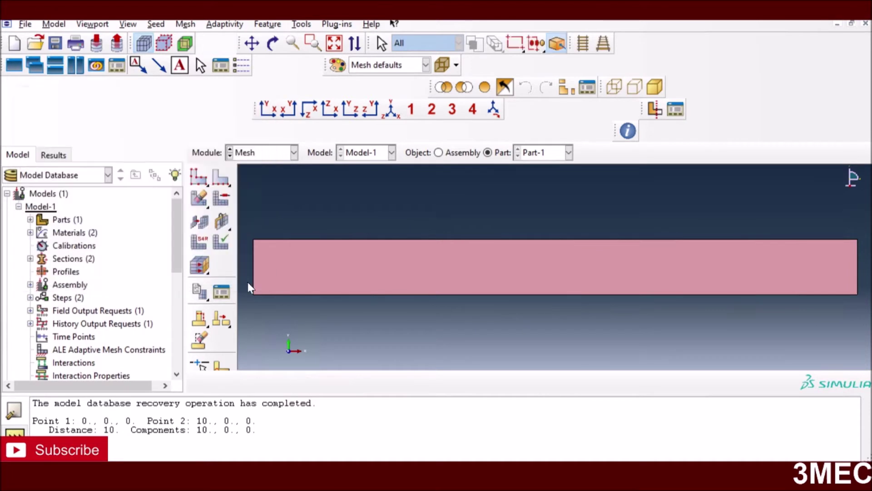
{"action": "left_click", "coordinate": [201, 200]}
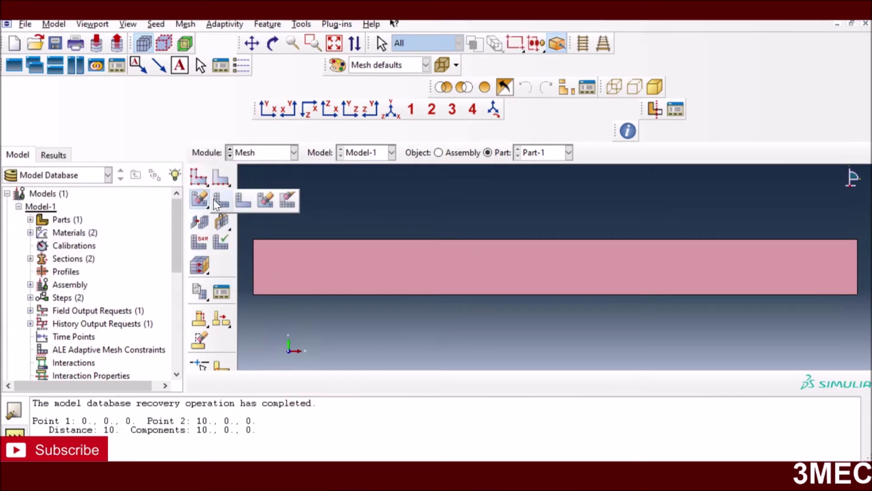
{"action": "left_click", "coordinate": [214, 201]}
{"action": "left_click", "coordinate": [308, 381]}
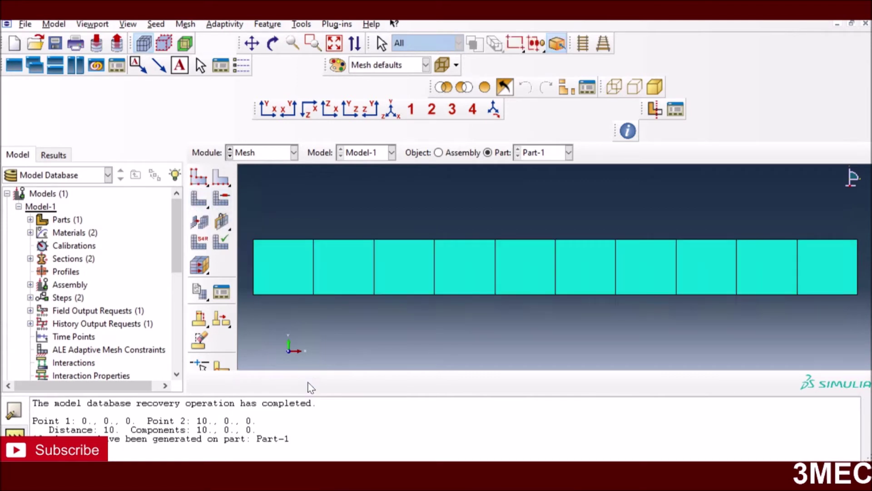
- Assign standard linear plane strain quad elements with reduced integration to the whole beam, checking the element controls and the plane stress alternative
{"action": "left_click", "coordinate": [201, 243]}
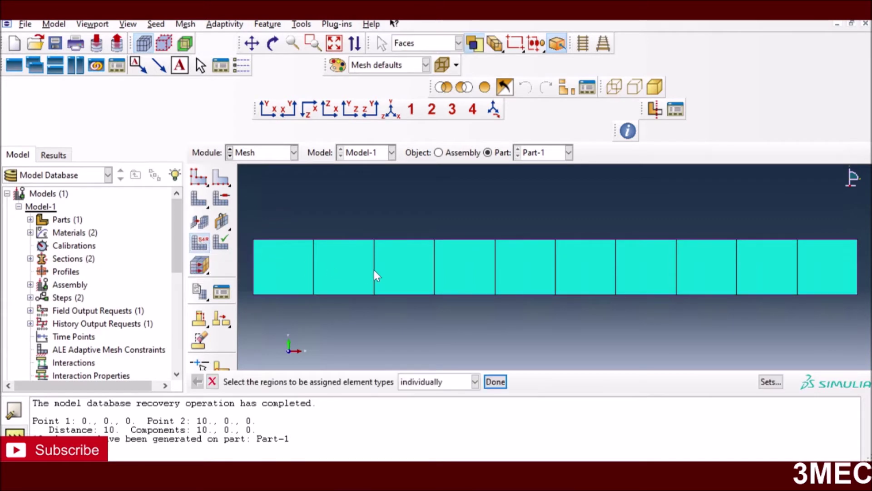
{"action": "left_click", "coordinate": [512, 317]}
{"action": "left_click", "coordinate": [495, 381]}
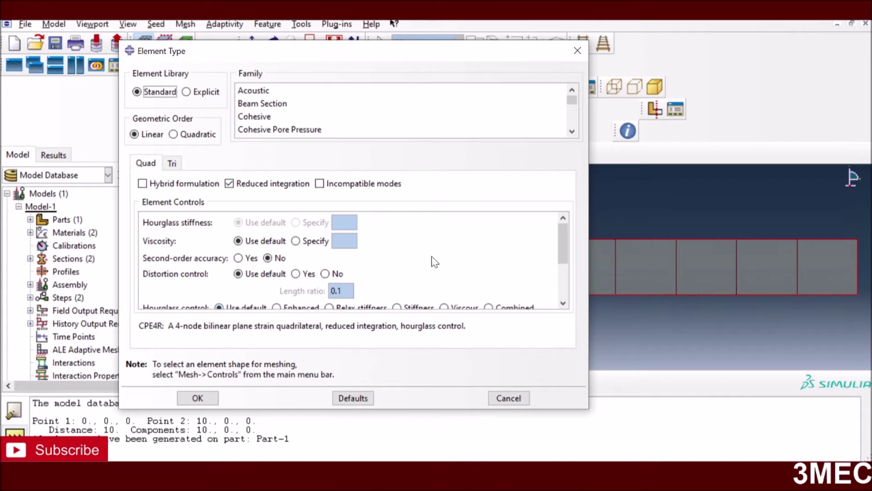
{"action": "scroll", "coordinate": [432, 261], "scroll_direction": "down", "scroll_amount": 2}
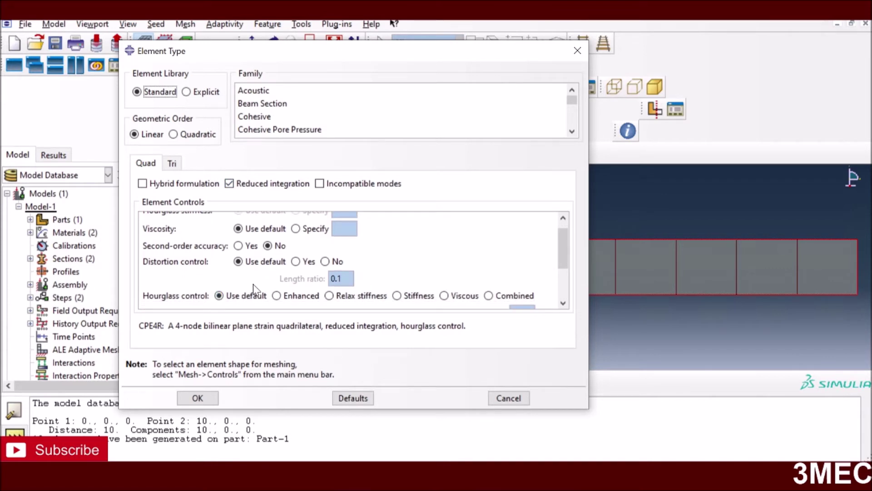
{"action": "scroll", "coordinate": [254, 286], "scroll_direction": "up", "scroll_amount": 1}
{"action": "scroll", "coordinate": [375, 116], "scroll_direction": "down", "scroll_amount": 1}
{"action": "scroll", "coordinate": [376, 117], "scroll_direction": "down", "scroll_amount": 3}
{"action": "scroll", "coordinate": [281, 109], "scroll_direction": "up", "scroll_amount": 2}
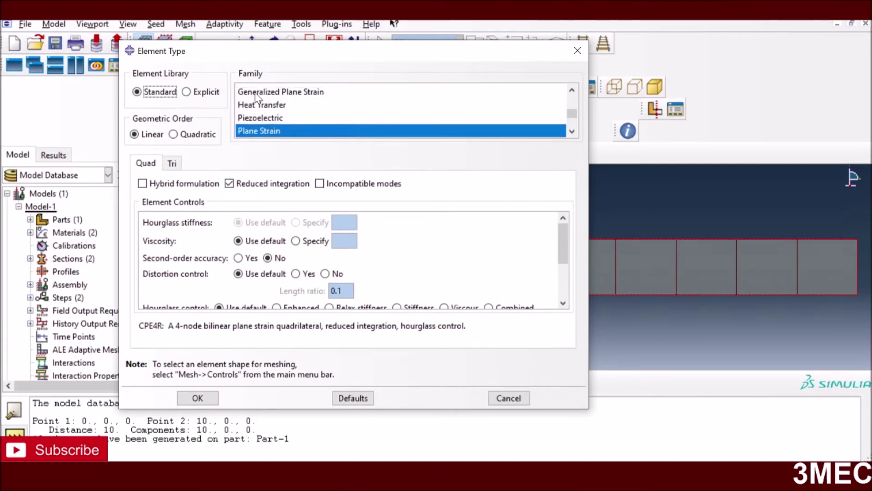
{"action": "scroll", "coordinate": [272, 130], "scroll_direction": "down", "scroll_amount": 2}
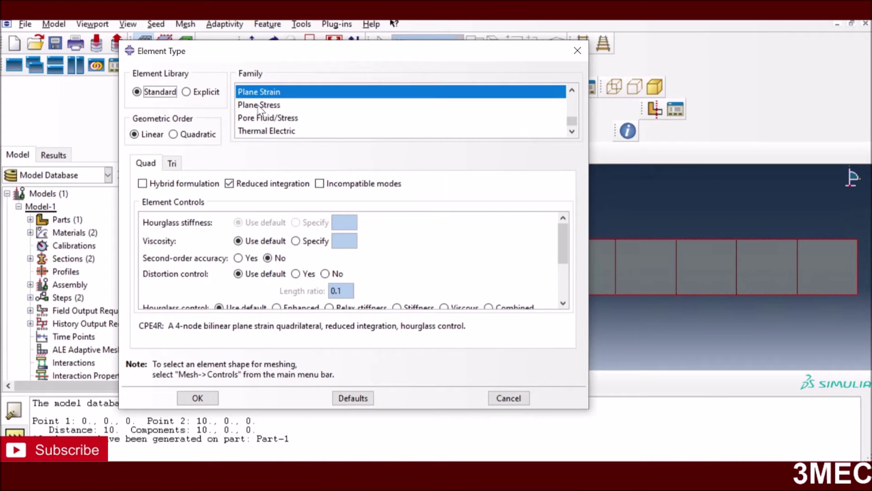
{"action": "left_click", "coordinate": [262, 105]}
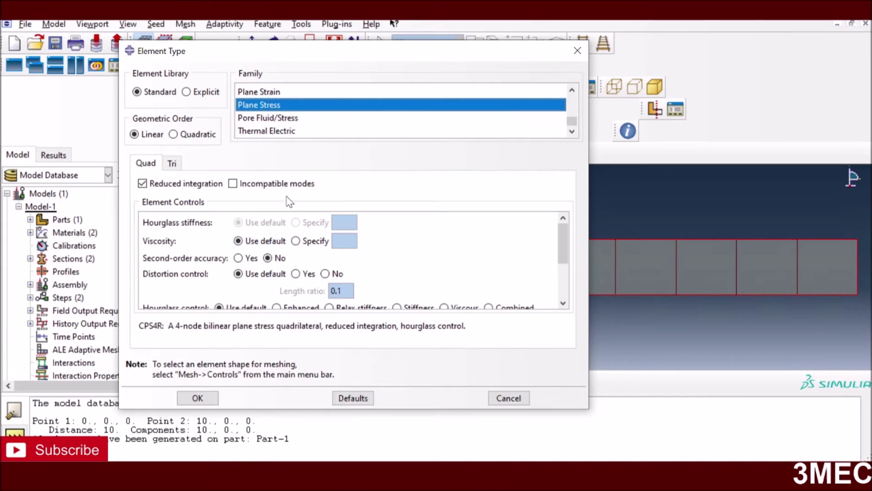
{"action": "left_click", "coordinate": [266, 91]}
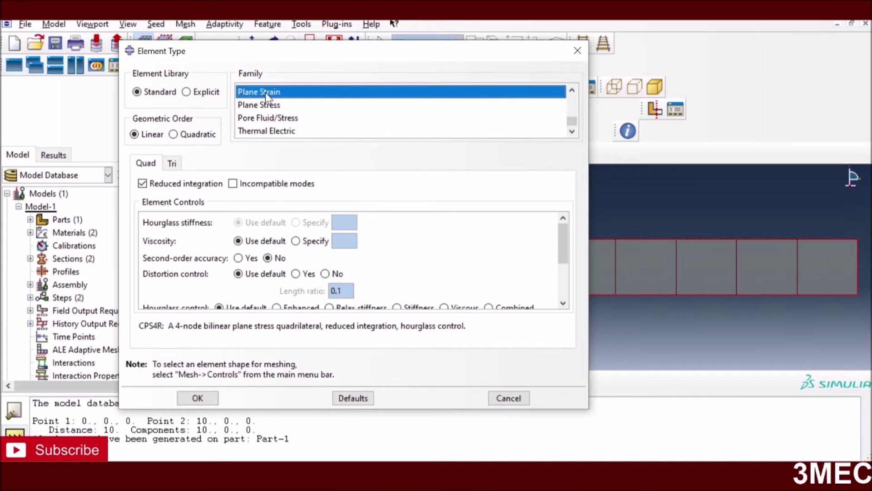
{"action": "left_click", "coordinate": [197, 398]}
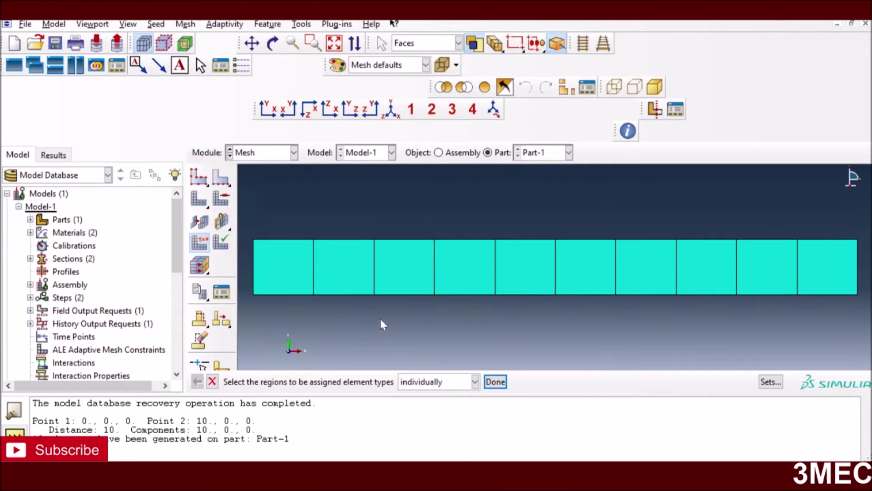
{"action": "left_click", "coordinate": [495, 382]}
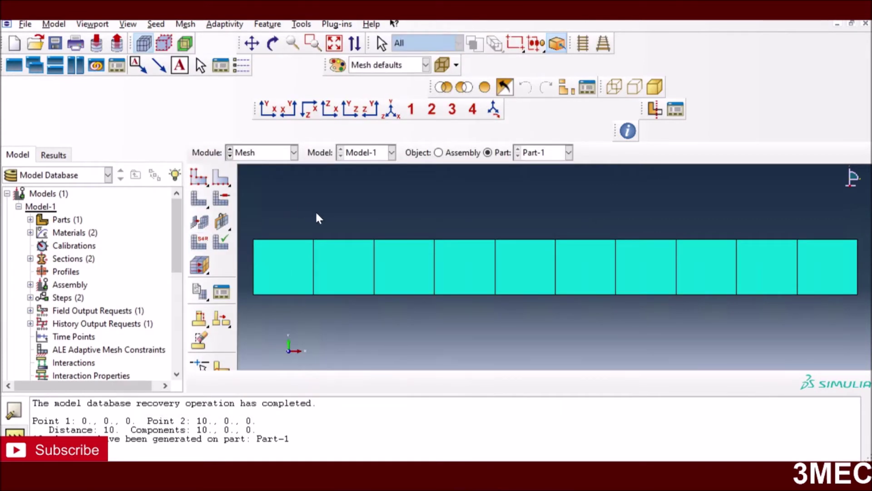
- Create a job named Reduced1x10 from Model-1 in the Job module
{"action": "left_click", "coordinate": [282, 153]}
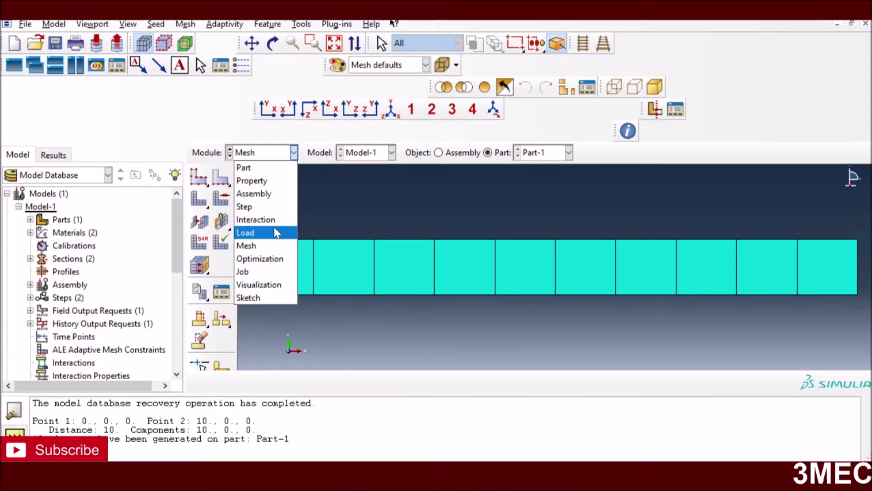
{"action": "left_click", "coordinate": [254, 274]}
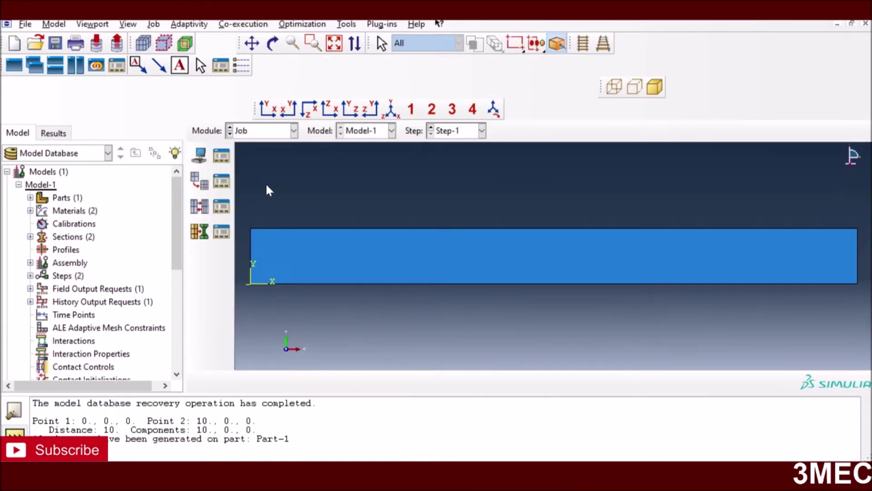
{"action": "left_click", "coordinate": [222, 157]}
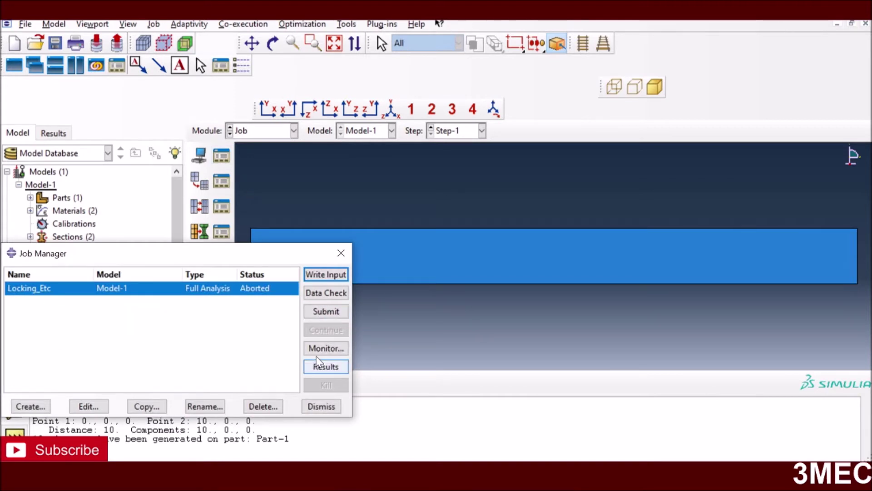
{"action": "left_click", "coordinate": [32, 406]}
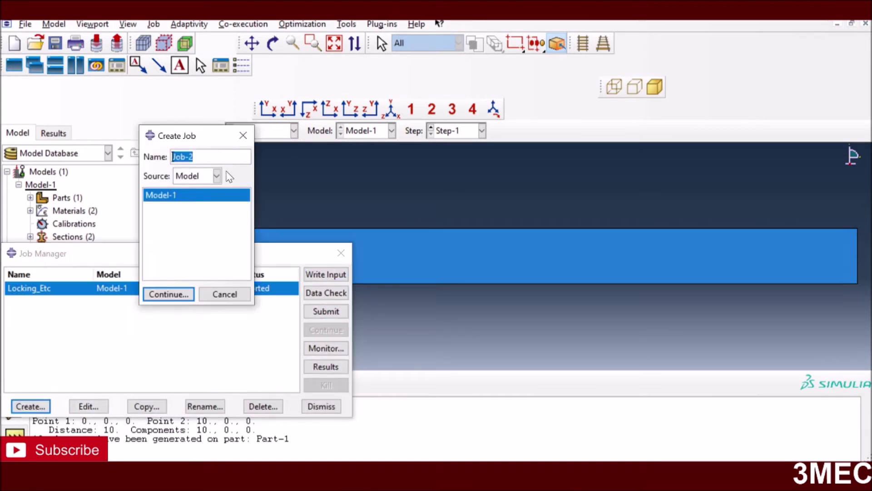
{"action": "type", "text": "R"}
{"action": "type", "text": "educed1"}
{"action": "type", "text": "_10"}
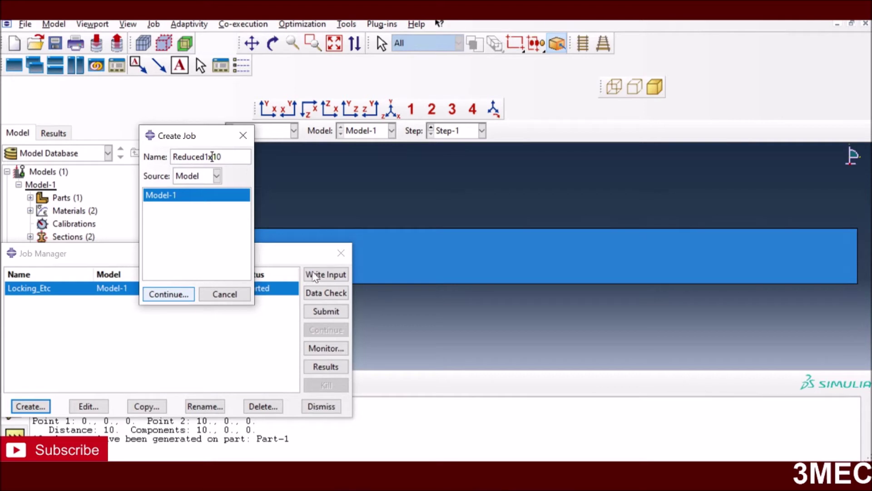
{"action": "left_click", "coordinate": [183, 295]}
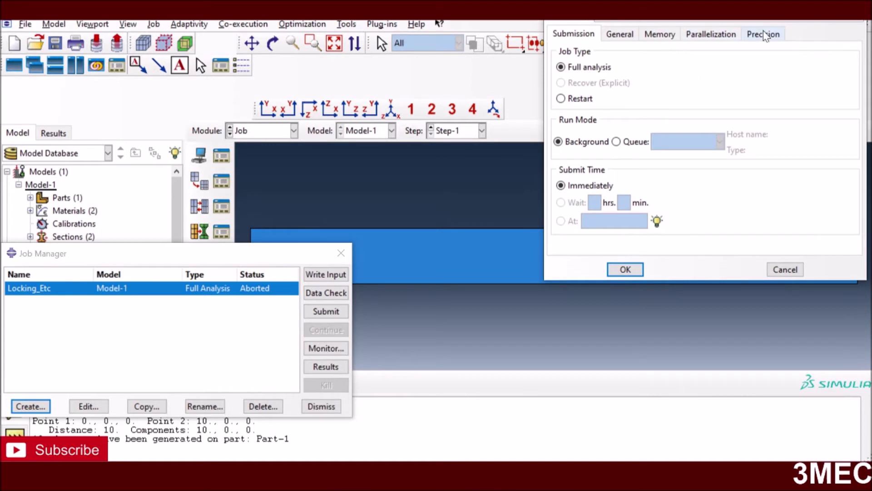
- Set the job's nodal output precision to Full after checking its general and memory settings, and accept the job
{"action": "left_click", "coordinate": [661, 35]}
{"action": "left_click", "coordinate": [629, 37]}
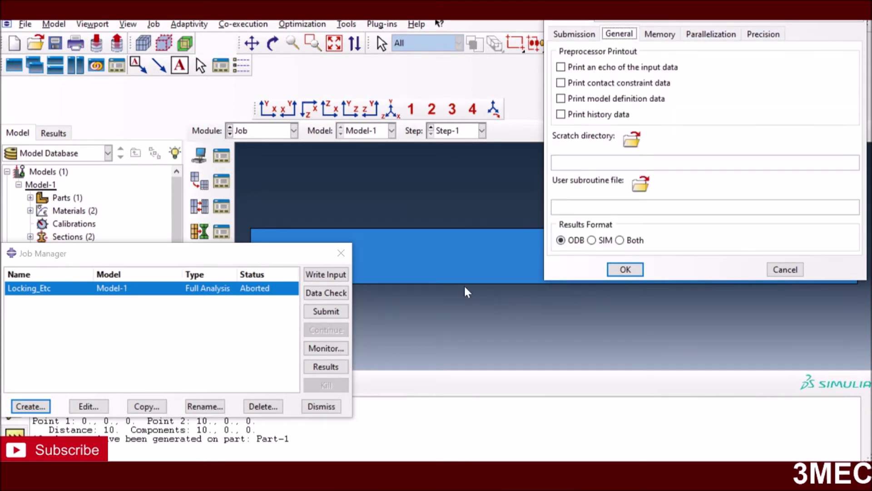
{"action": "left_click", "coordinate": [667, 37]}
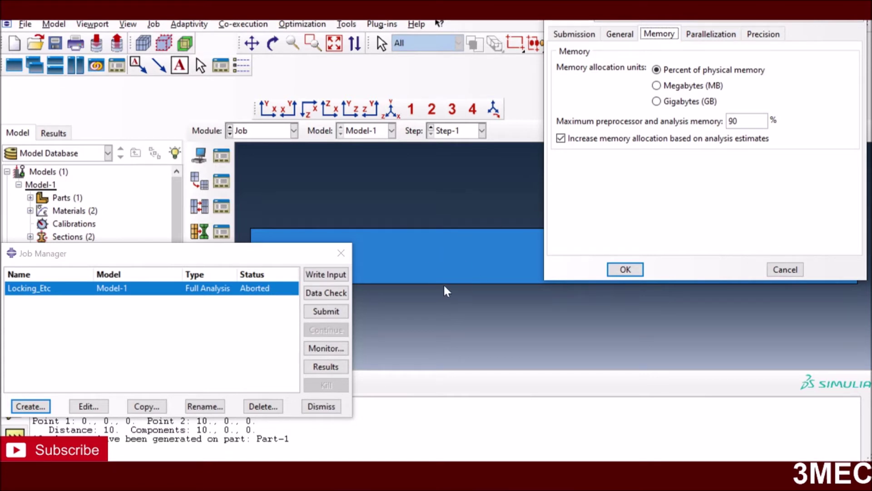
{"action": "left_click", "coordinate": [761, 35]}
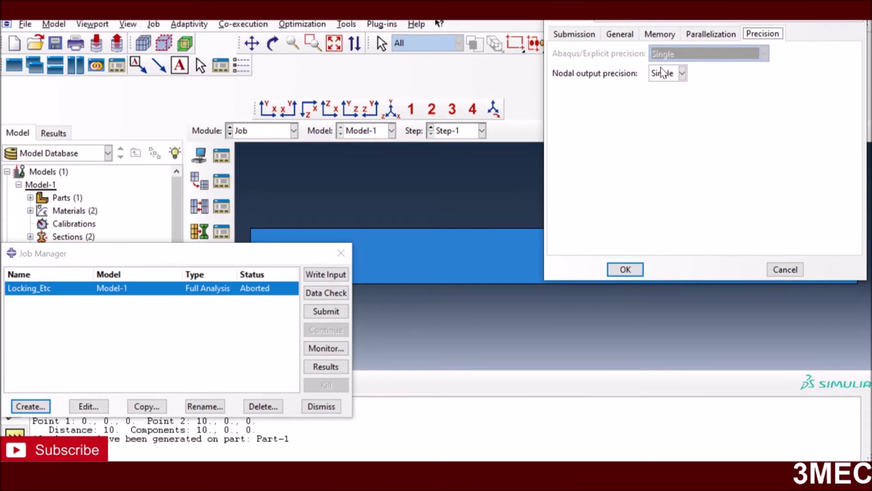
{"action": "left_click", "coordinate": [682, 73]}
{"action": "left_click", "coordinate": [668, 101]}
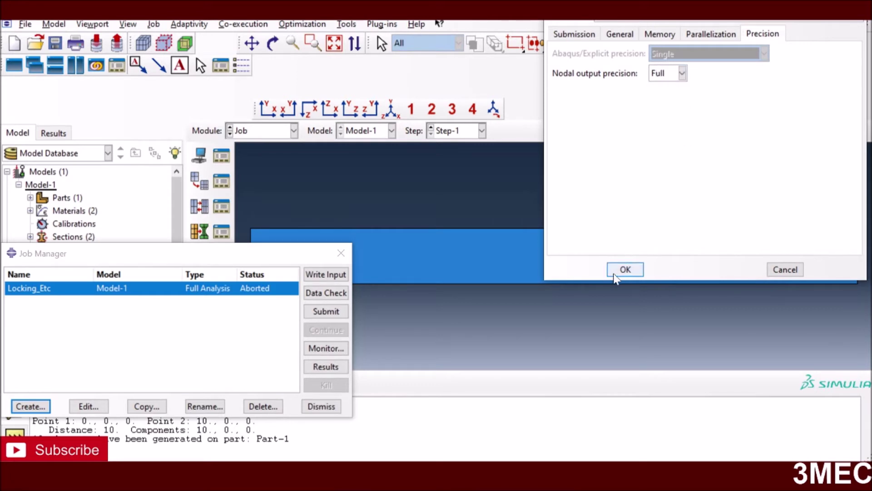
{"action": "left_click", "coordinate": [615, 271]}
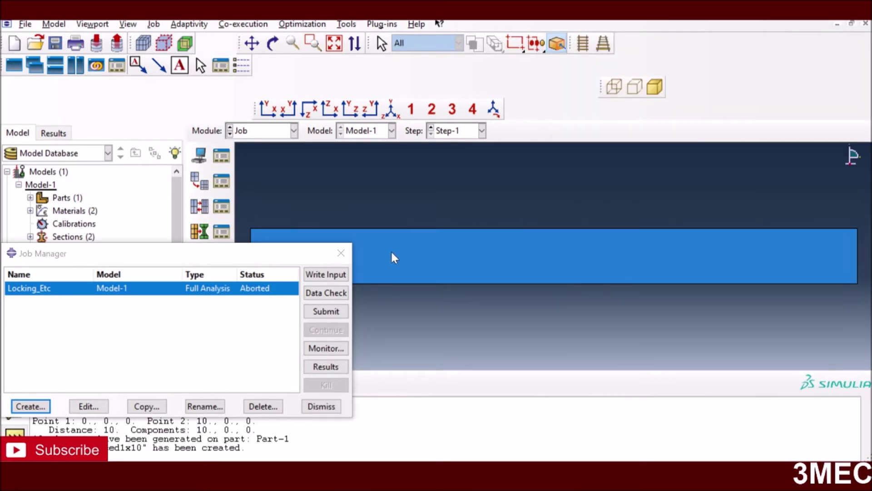
- Submit the Reduced1x10 job for analysis and review its increments in the job monitor
{"action": "left_click", "coordinate": [317, 313]}
{"action": "left_click", "coordinate": [328, 349]}
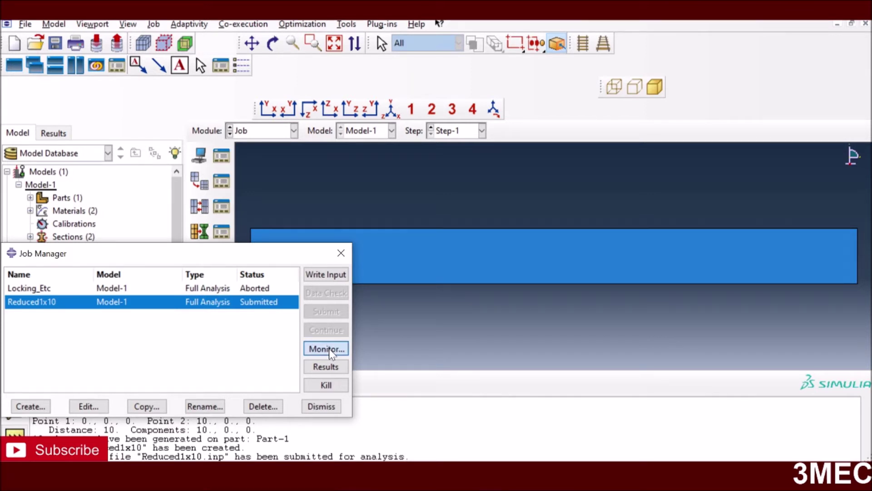
{"action": "left_click", "coordinate": [329, 348]}
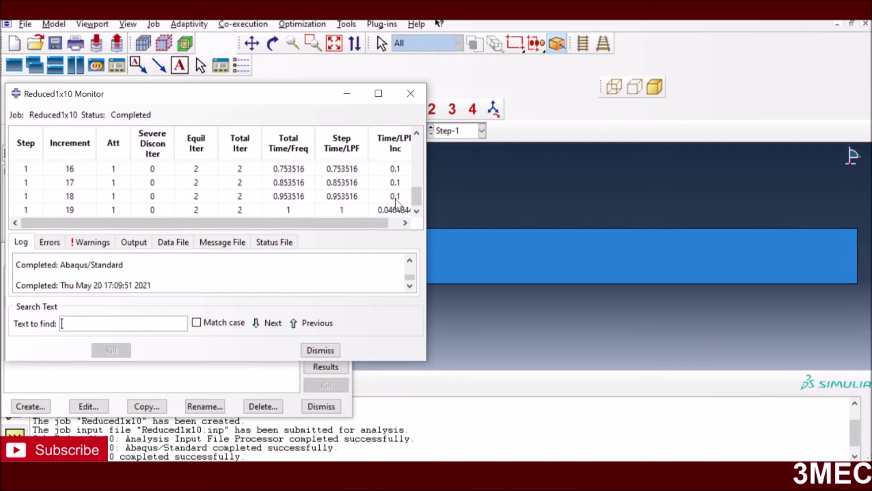
{"action": "scroll", "coordinate": [417, 169], "scroll_direction": "up", "scroll_amount": 2}
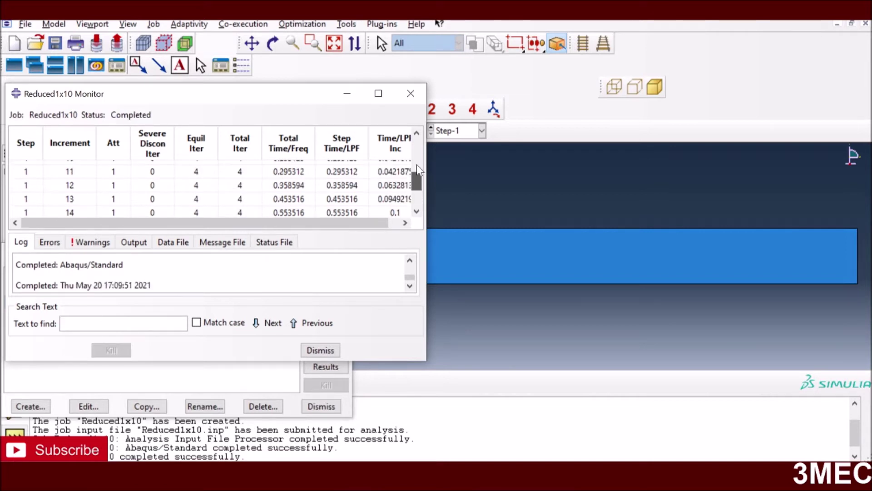
{"action": "scroll", "coordinate": [417, 164], "scroll_direction": "up", "scroll_amount": 2}
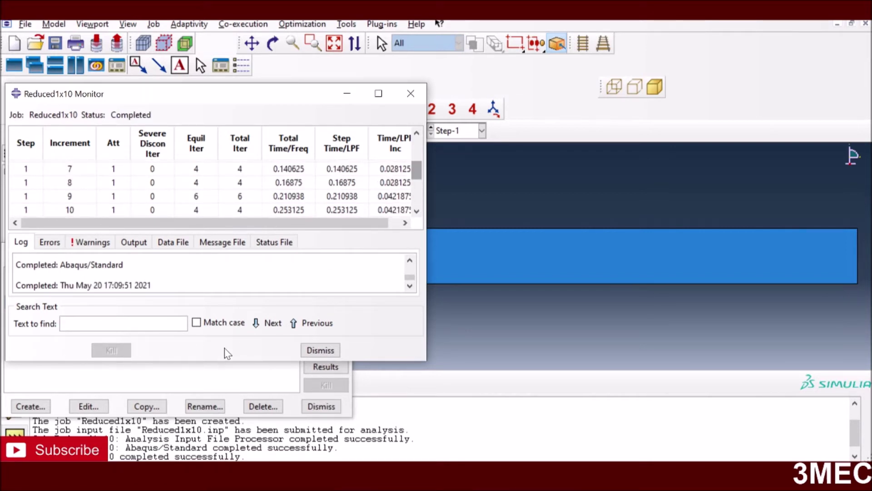
{"action": "left_click", "coordinate": [317, 350]}
- Open the Reduced1x10 results and plot vertical displacement U2 as contours on the deformed beam, fitted to the view
{"action": "left_click", "coordinate": [324, 366]}
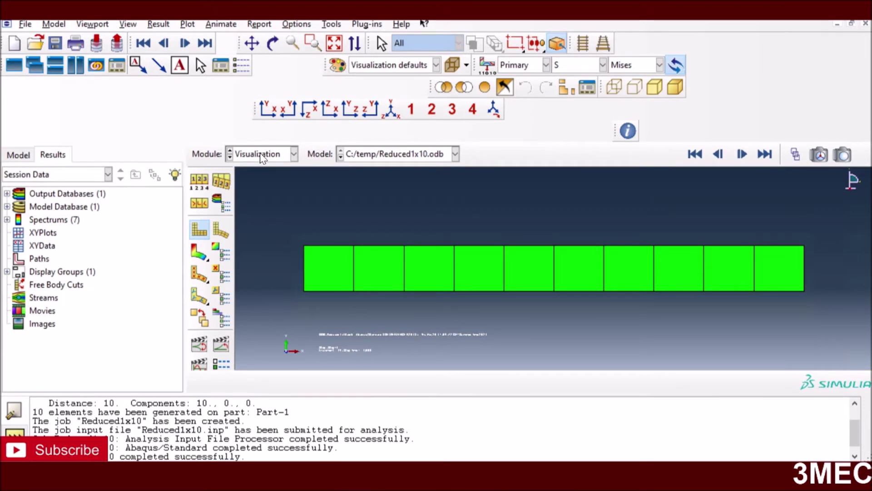
{"action": "left_click", "coordinate": [199, 254]}
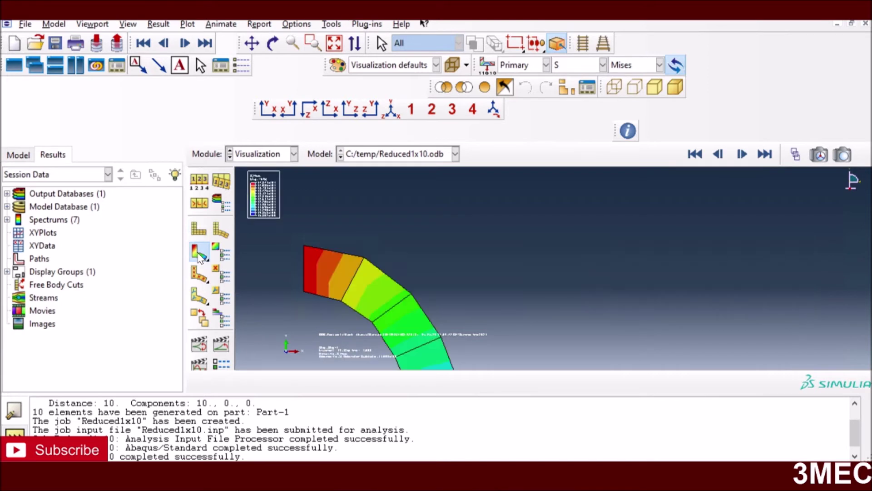
{"action": "left_click", "coordinate": [333, 43]}
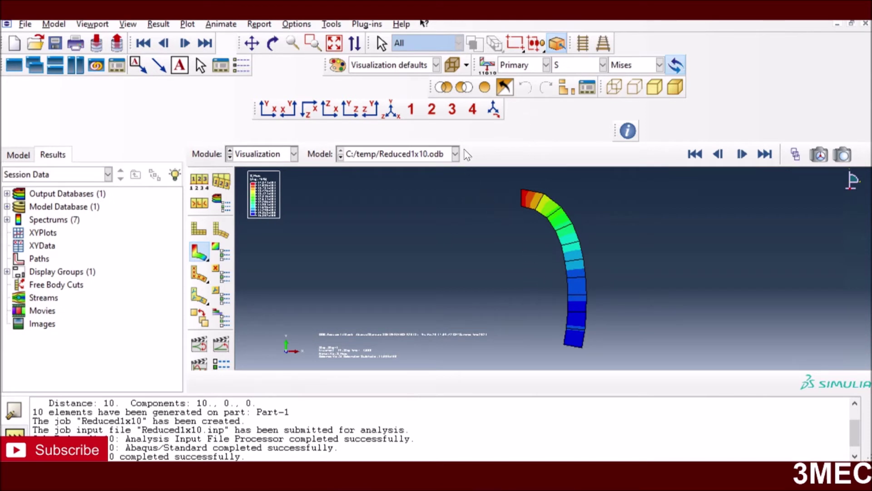
{"action": "left_click", "coordinate": [596, 67]}
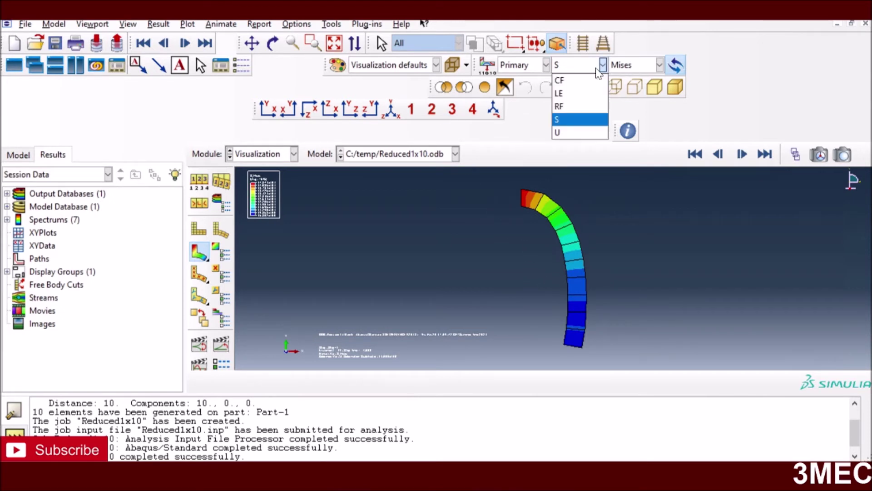
{"action": "left_click", "coordinate": [579, 130]}
{"action": "left_click", "coordinate": [632, 68]}
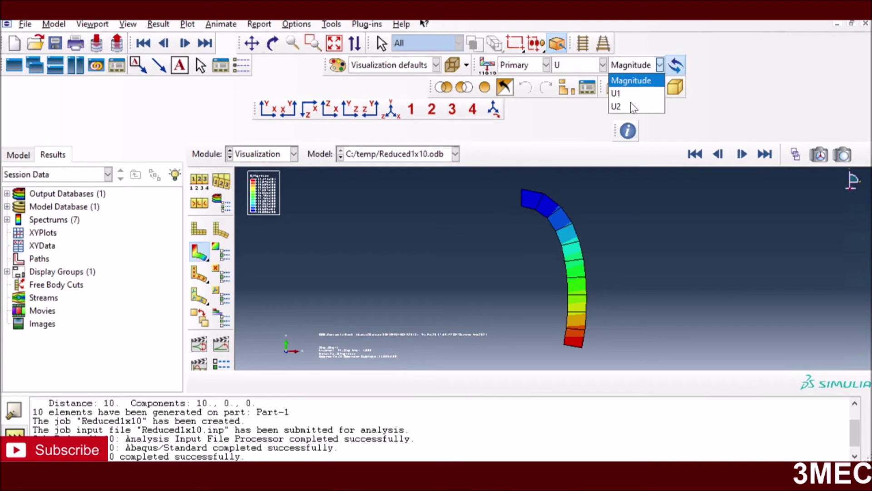
{"action": "left_click", "coordinate": [633, 106]}
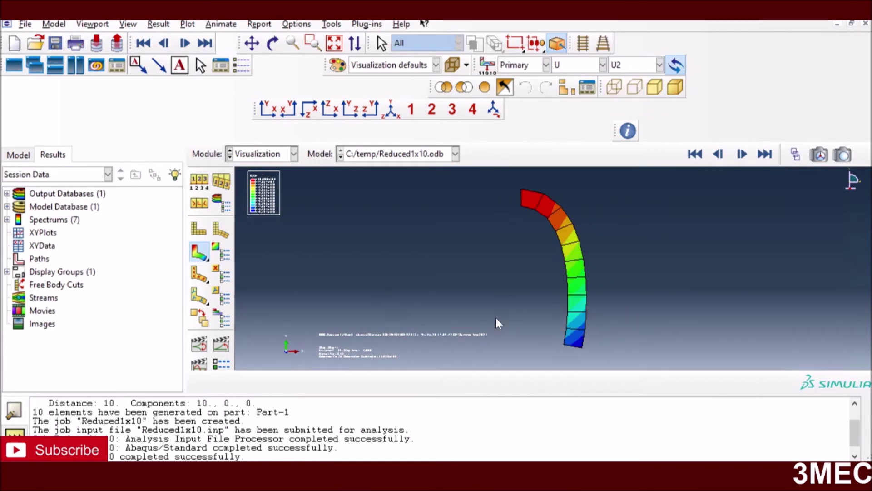
- Apply a 24-point font to the triad, legend, title block and state block of the viewport annotations
{"action": "left_click", "coordinate": [102, 27]}
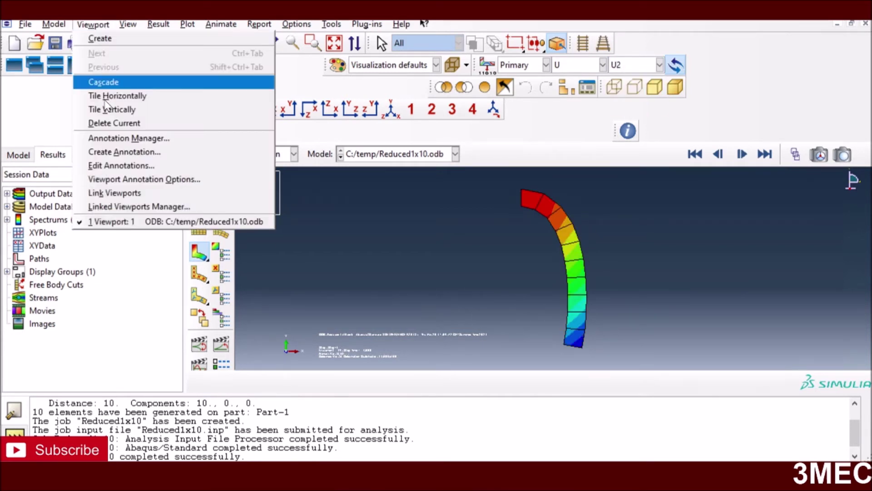
{"action": "left_click", "coordinate": [140, 181]}
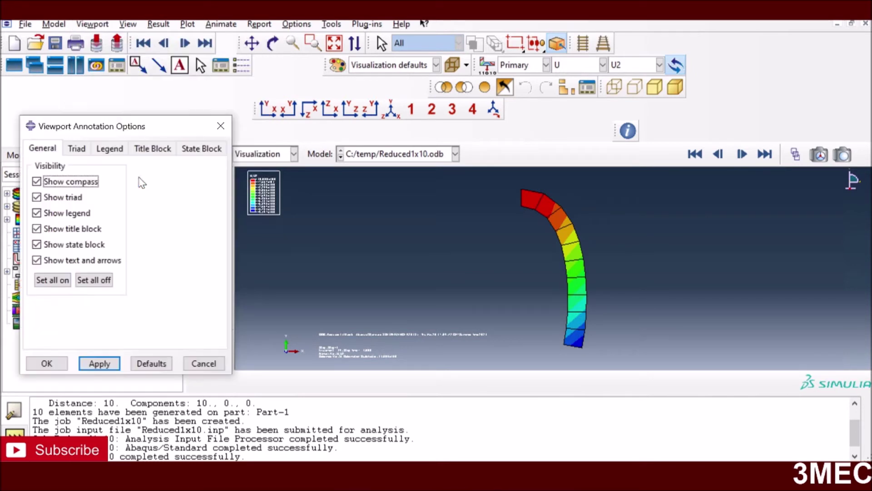
{"action": "left_click", "coordinate": [150, 154]}
{"action": "left_click", "coordinate": [128, 201]}
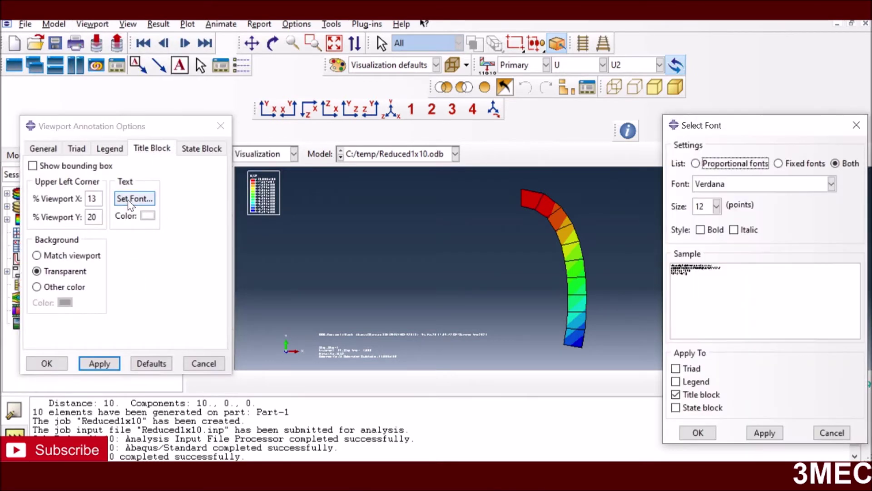
{"action": "left_click", "coordinate": [675, 368]}
{"action": "left_click", "coordinate": [676, 381]}
{"action": "left_click", "coordinate": [676, 407]}
{"action": "left_click", "coordinate": [716, 206]}
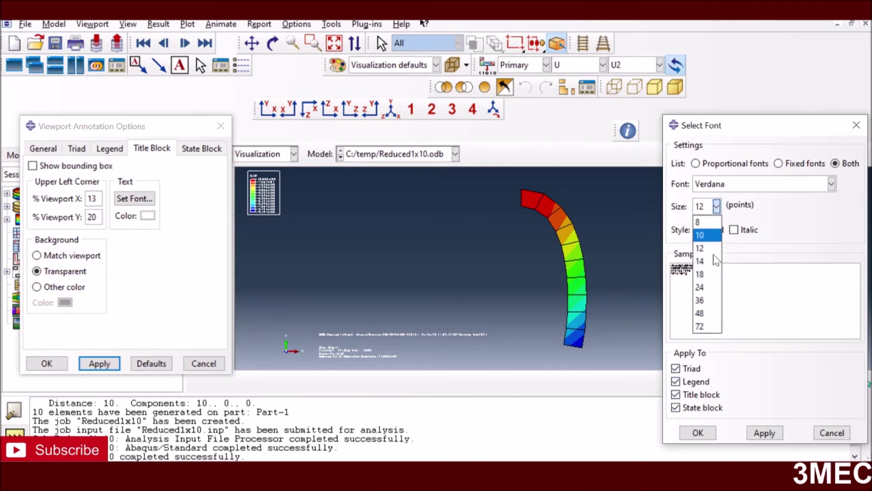
{"action": "left_click", "coordinate": [704, 288]}
{"action": "left_click", "coordinate": [771, 435]}
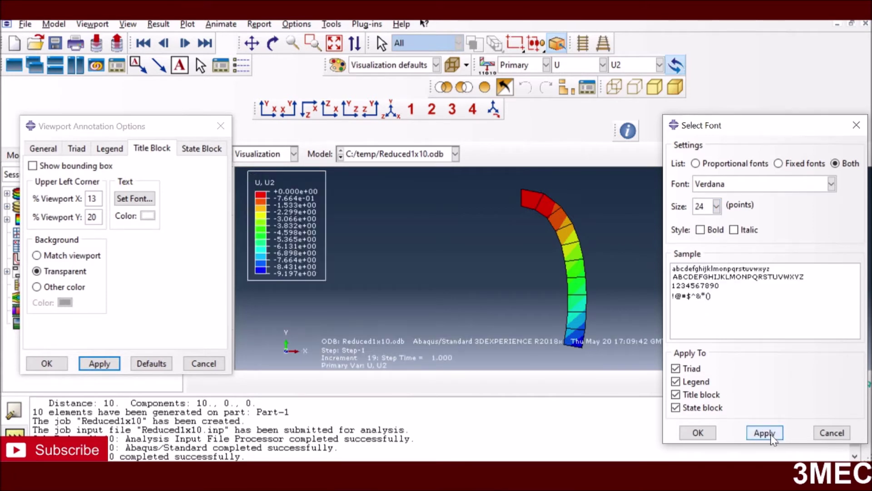
- Increase the font size of all selected viewport annotations to 36 points and accept the annotation options
{"action": "left_click", "coordinate": [716, 207]}
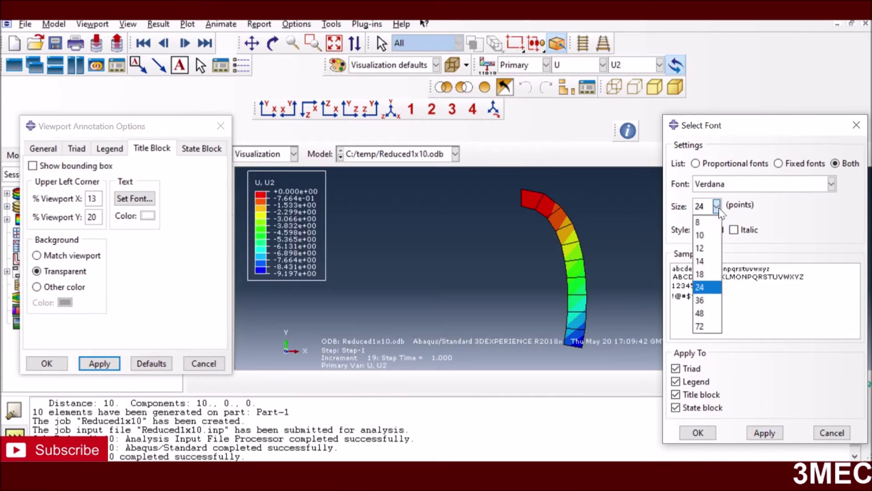
{"action": "left_click", "coordinate": [700, 299]}
{"action": "left_click", "coordinate": [765, 432]}
{"action": "left_click", "coordinate": [709, 432]}
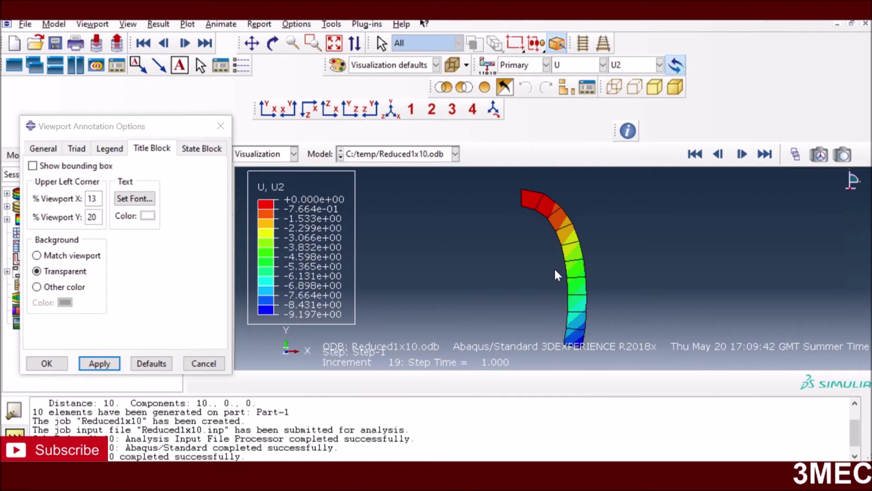
{"action": "left_click", "coordinate": [46, 363]}
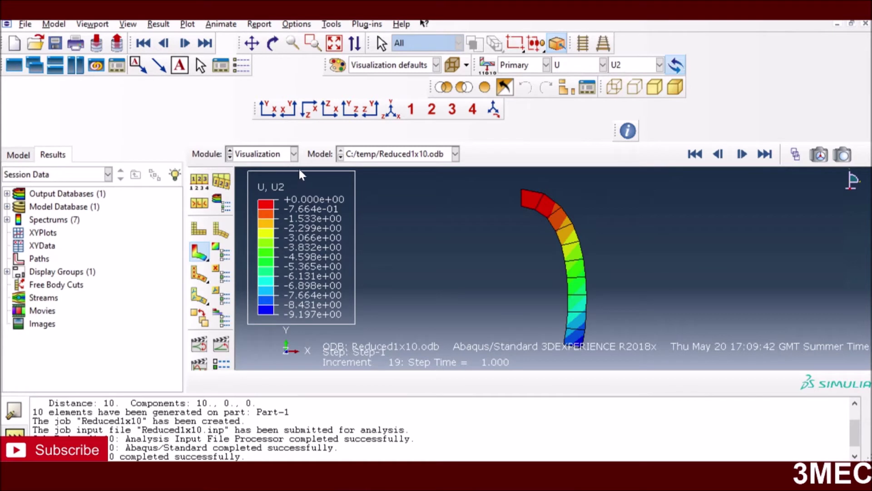
- Set hourglass control to Enhanced for the beam's reduced-integration plane strain elements in the Mesh module
{"action": "left_click", "coordinate": [294, 156]}
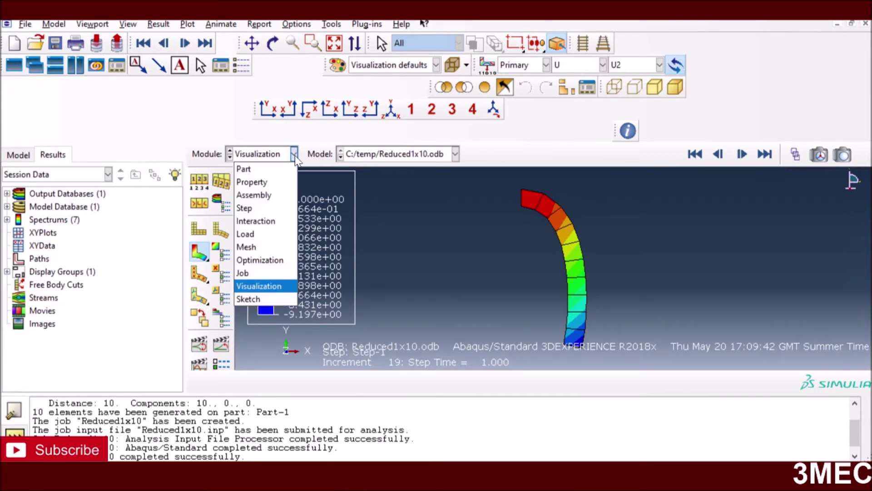
{"action": "left_click", "coordinate": [252, 247]}
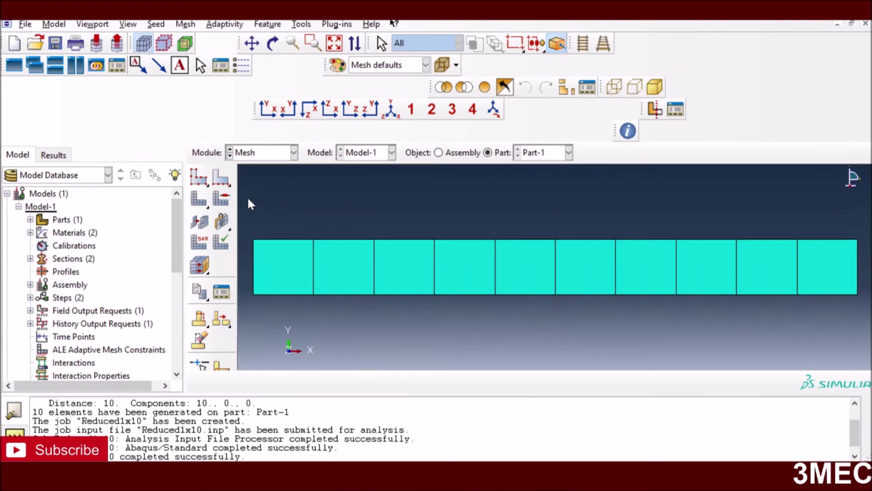
{"action": "left_click", "coordinate": [200, 244]}
{"action": "left_click", "coordinate": [347, 259]}
{"action": "left_click", "coordinate": [496, 381]}
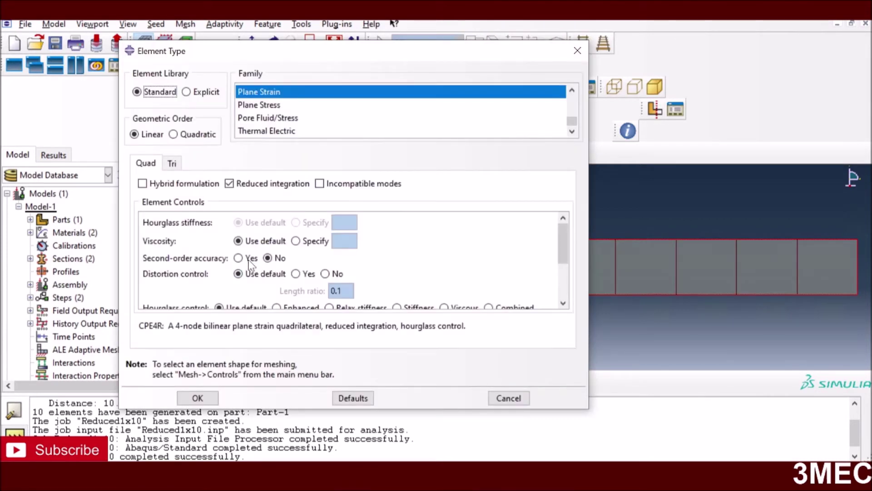
{"action": "scroll", "coordinate": [284, 309], "scroll_direction": "down", "scroll_amount": 1}
{"action": "left_click", "coordinate": [281, 305]}
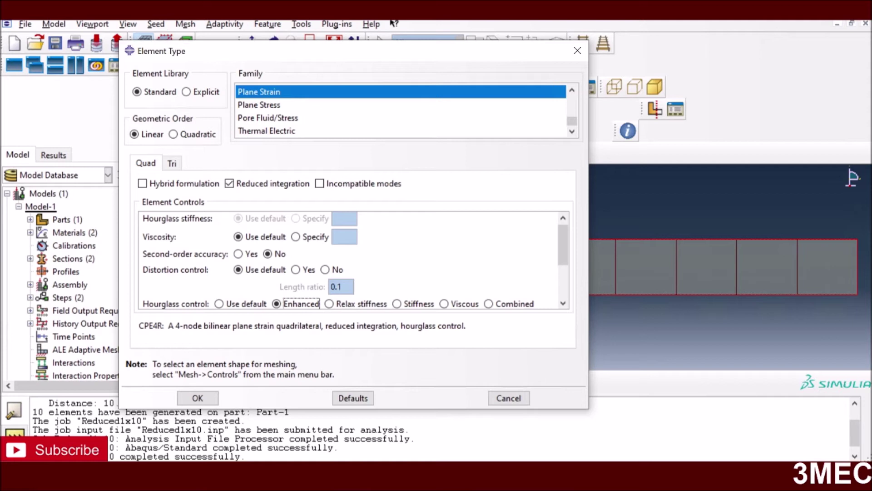
{"action": "left_click", "coordinate": [198, 398]}
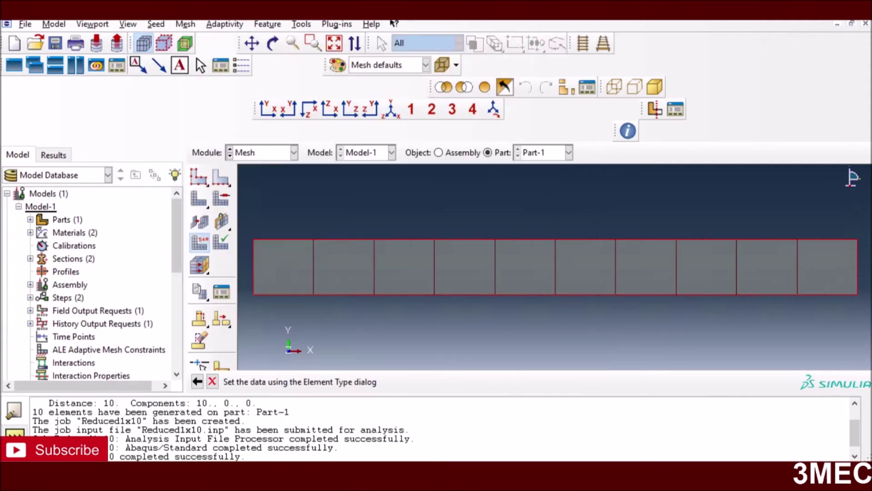
- Resubmit the Reduced1x10 job with Enhanced hourglass control, overwriting the existing job files
{"action": "left_click", "coordinate": [294, 154]}
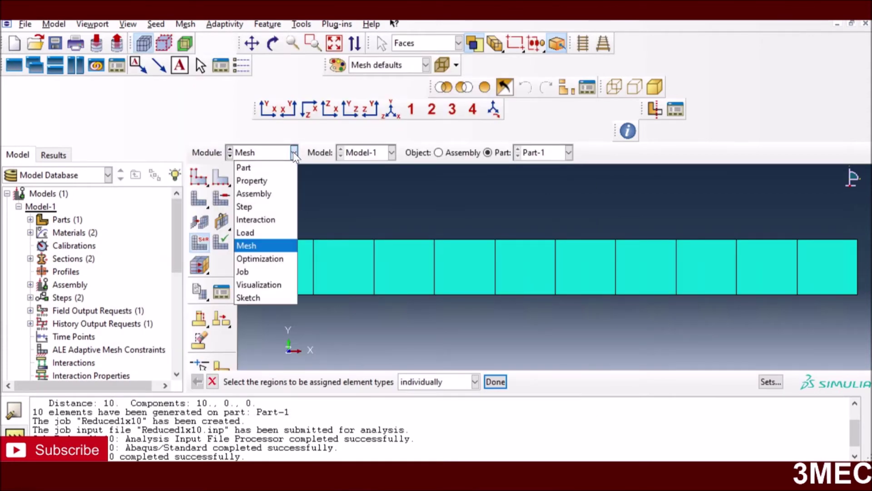
{"action": "left_click", "coordinate": [257, 270]}
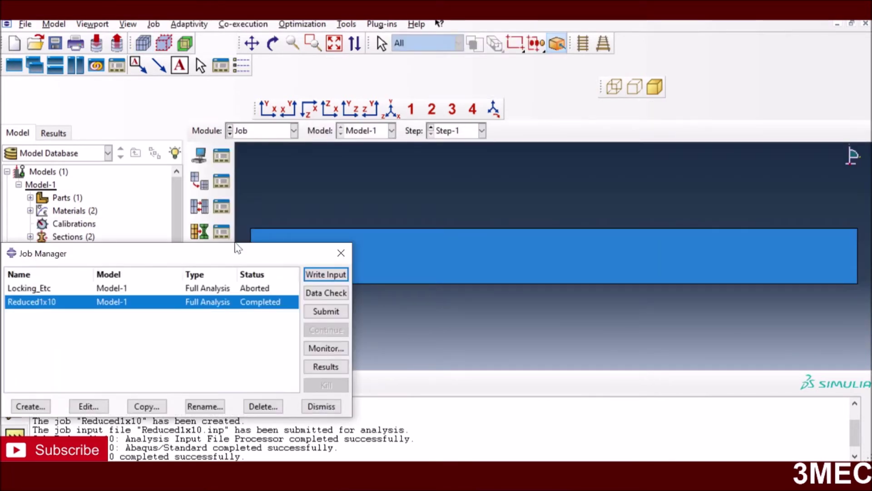
{"action": "left_click", "coordinate": [327, 310]}
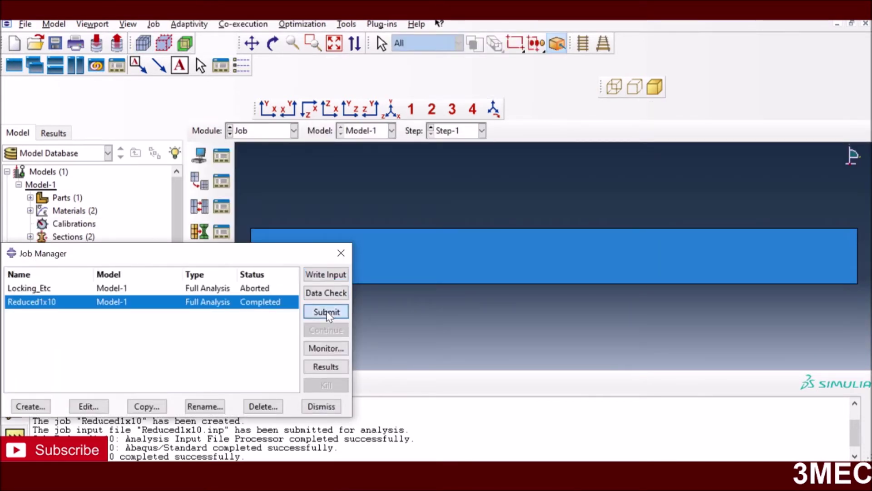
{"action": "left_click", "coordinate": [772, 161]}
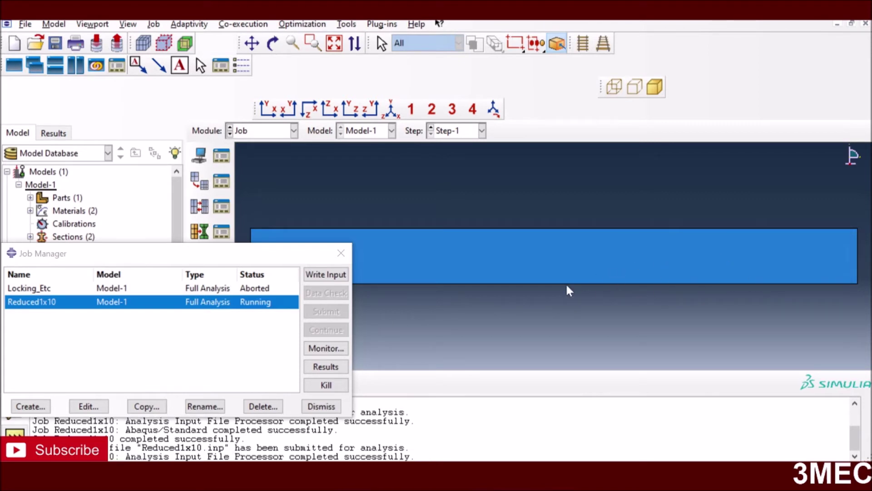
- Open the Reduced1x10 results and plot vertical displacement U2 as contours on the deformed beam
{"action": "left_click", "coordinate": [326, 367]}
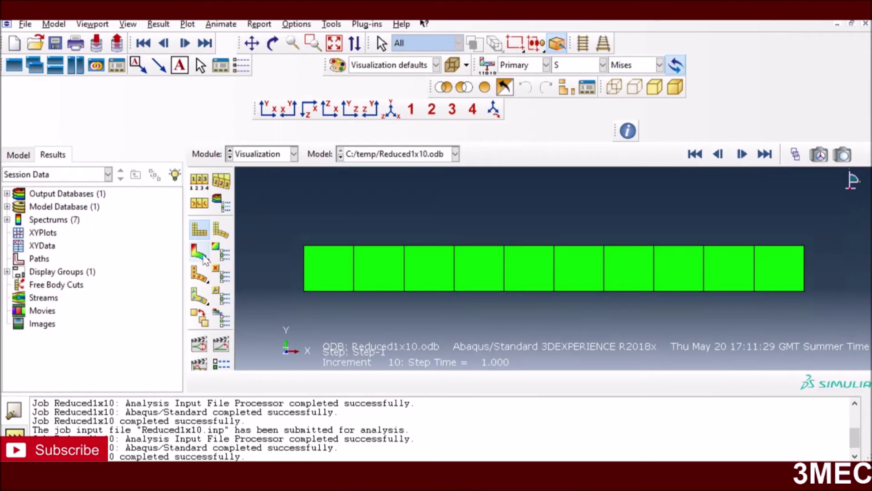
{"action": "left_click", "coordinate": [203, 257]}
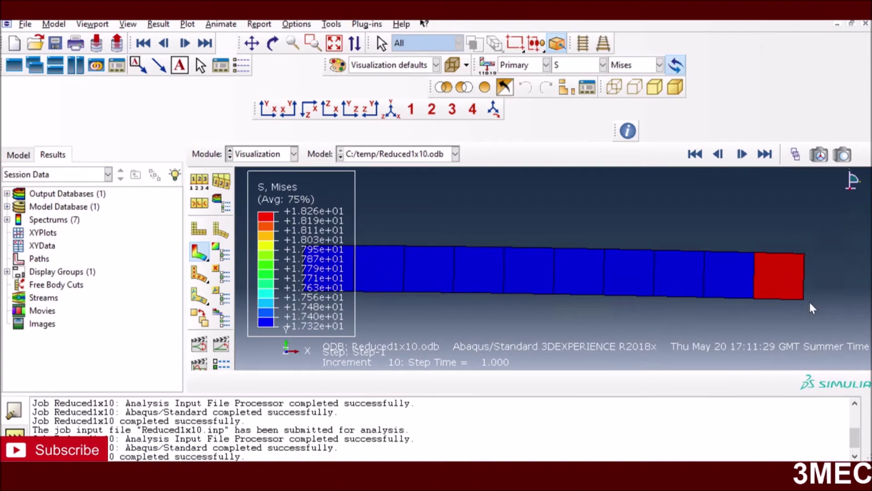
{"action": "left_click", "coordinate": [573, 66]}
{"action": "left_click", "coordinate": [564, 132]}
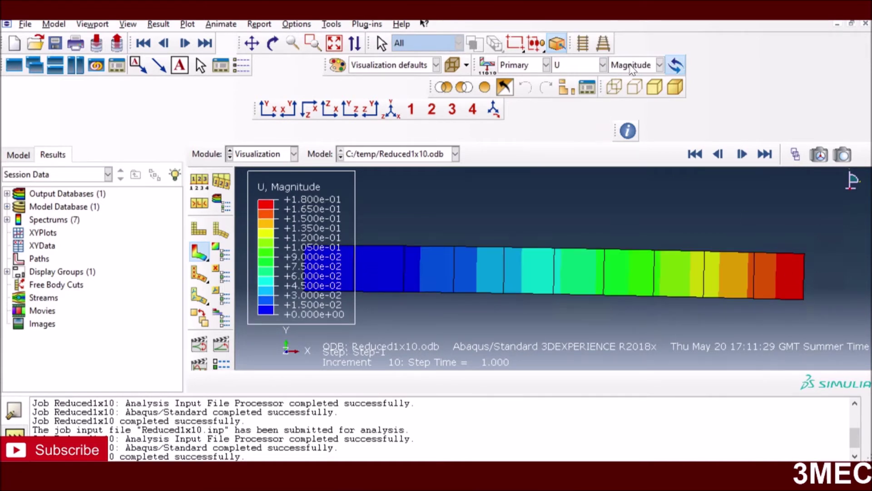
{"action": "left_click", "coordinate": [659, 65]}
{"action": "left_click", "coordinate": [620, 107]}
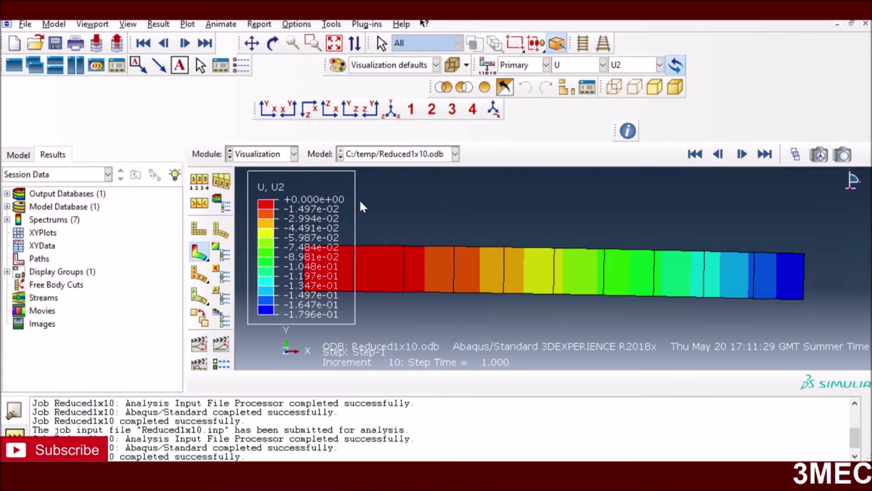
- Turn off reduced integration for the beam's linear plane strain elements in the Mesh module, assigning fully integrated CPE4 elements
{"action": "left_click", "coordinate": [261, 154]}
{"action": "left_click", "coordinate": [243, 244]}
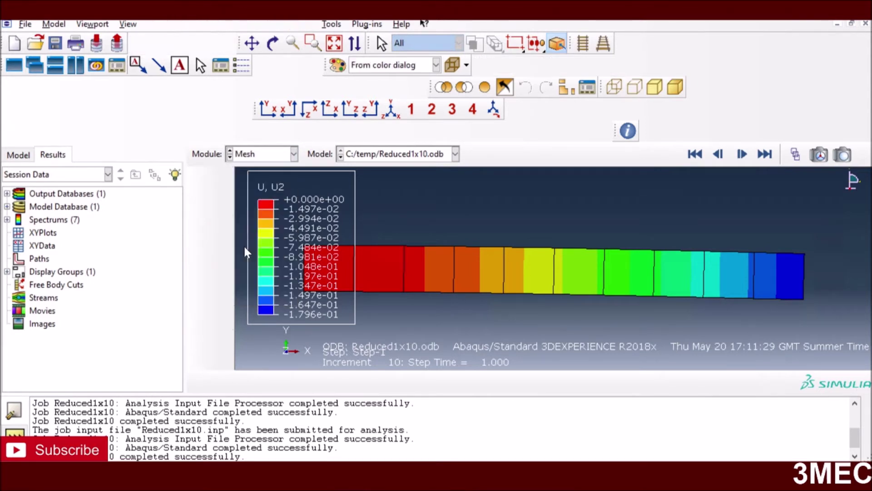
{"action": "left_click", "coordinate": [196, 245]}
{"action": "left_click", "coordinate": [368, 288]}
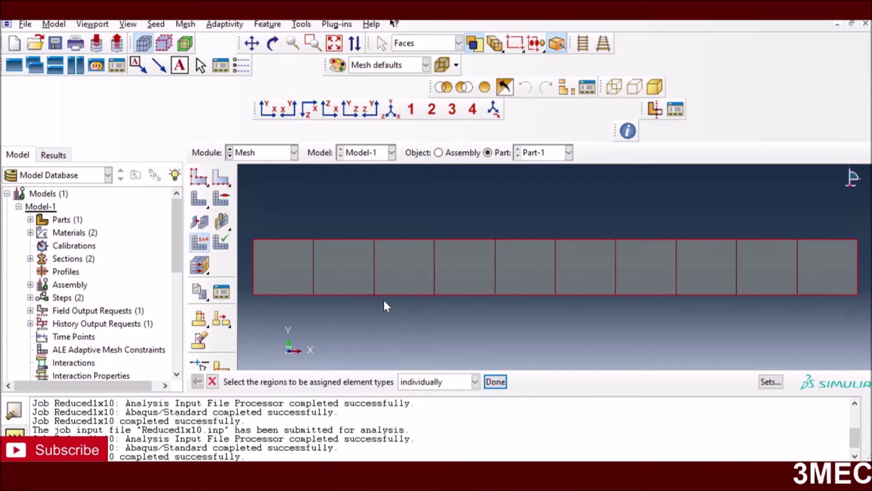
{"action": "left_click", "coordinate": [505, 382]}
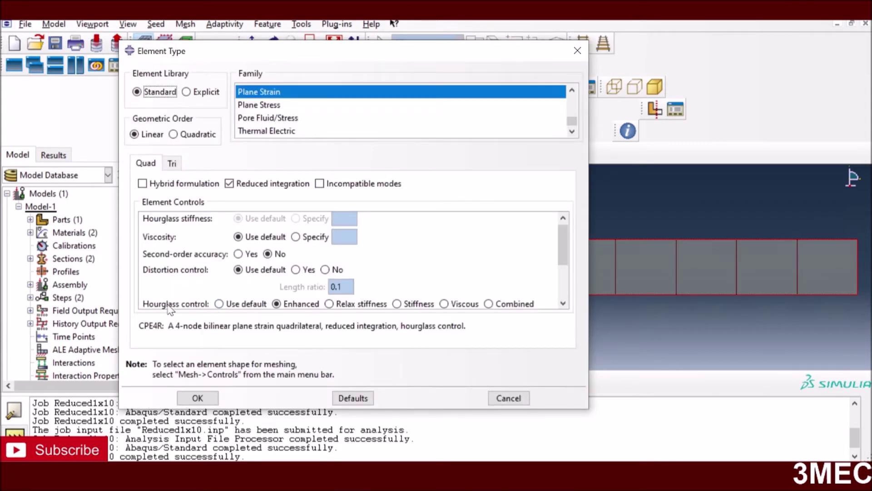
{"action": "scroll", "coordinate": [302, 307], "scroll_direction": "down", "scroll_amount": 1}
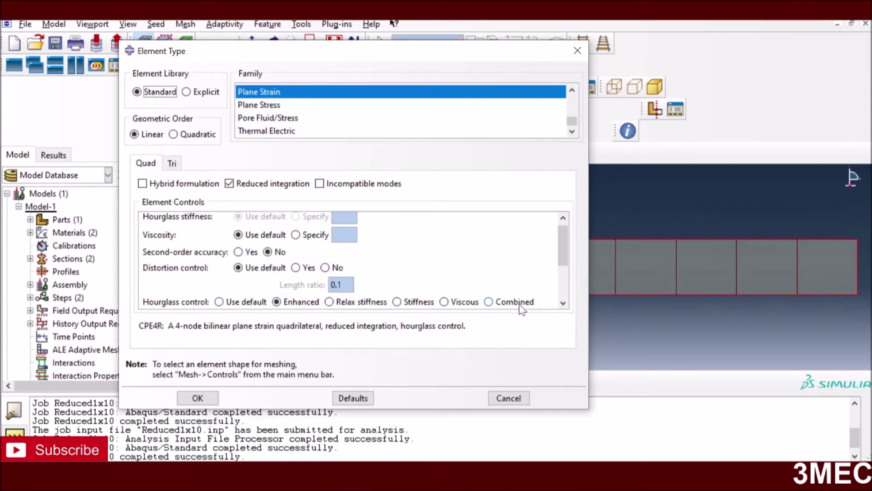
{"action": "scroll", "coordinate": [439, 262], "scroll_direction": "down", "scroll_amount": 2}
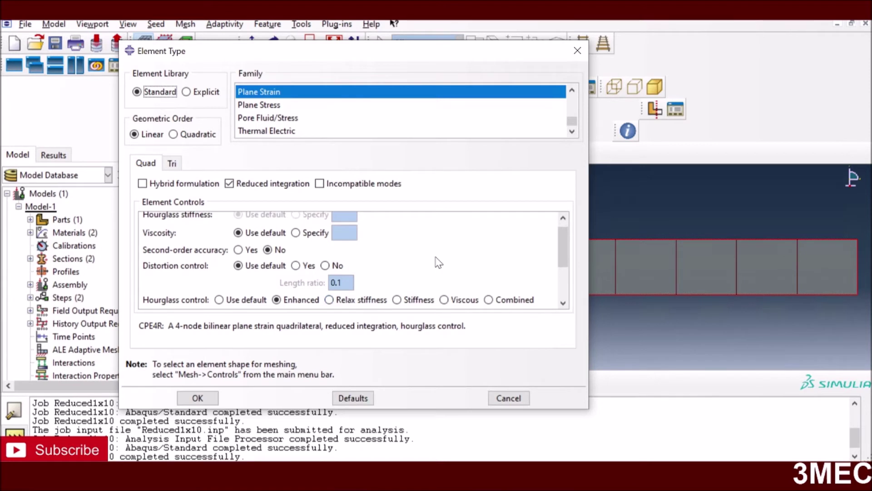
{"action": "scroll", "coordinate": [439, 260], "scroll_direction": "up", "scroll_amount": 2}
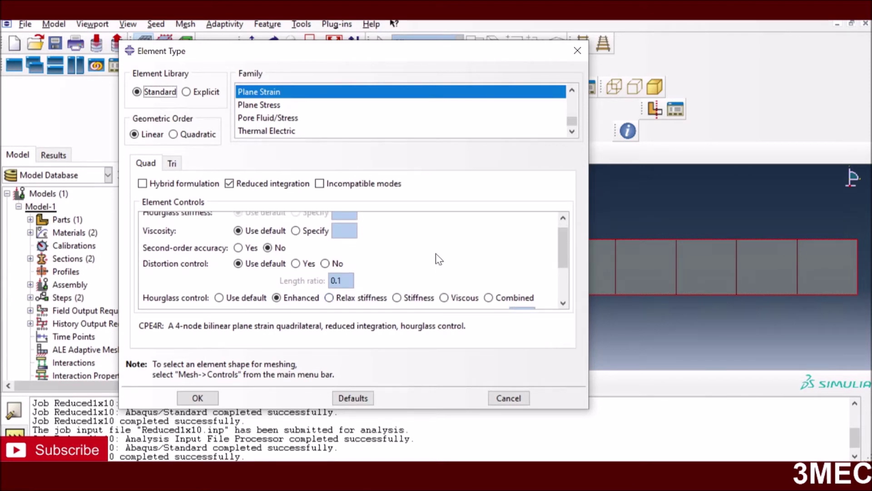
{"action": "scroll", "coordinate": [438, 260], "scroll_direction": "up", "scroll_amount": 2}
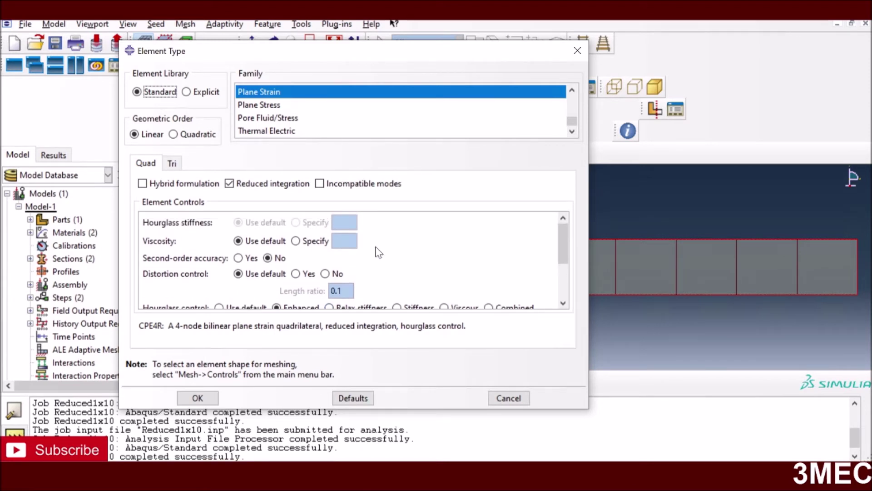
{"action": "left_click", "coordinate": [228, 184]}
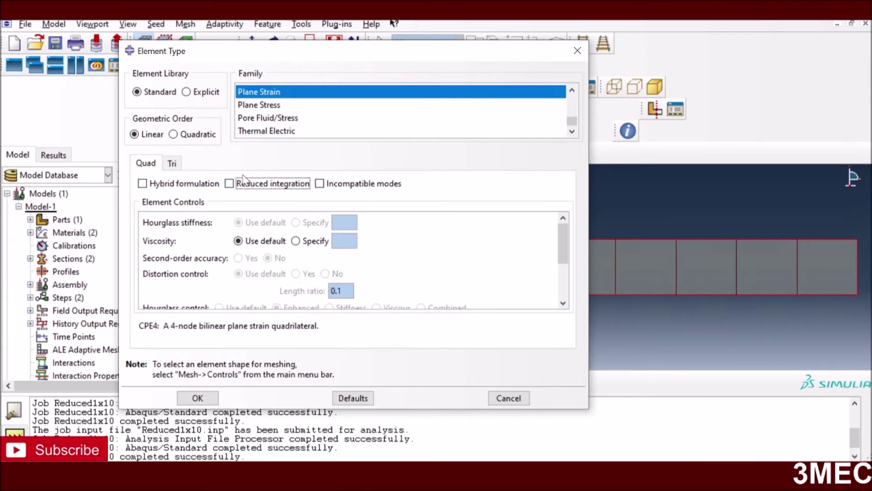
{"action": "left_click", "coordinate": [198, 398]}
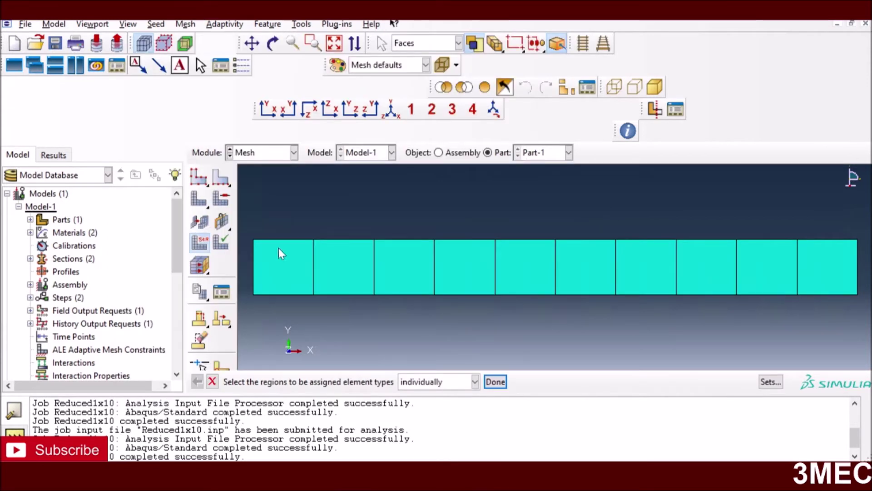
{"action": "left_click", "coordinate": [496, 382]}
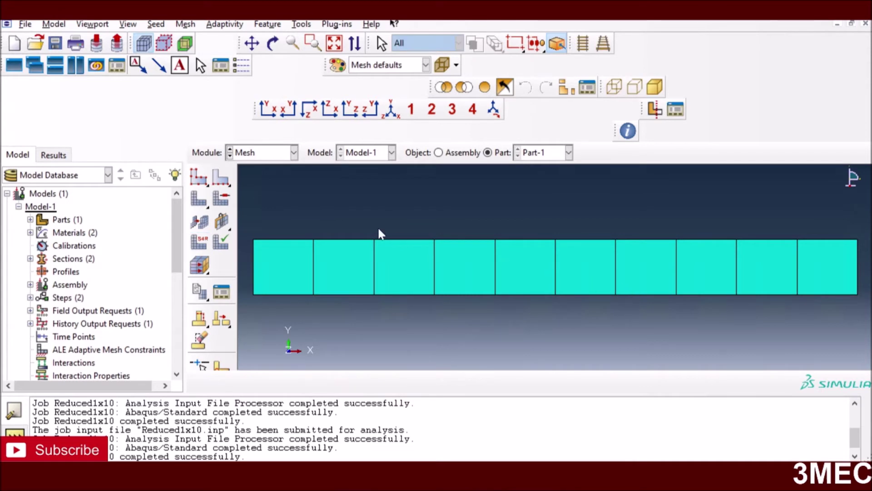
- Review the beam's element type and element controls in the Mesh module to check the integration and hourglass settings
{"action": "left_click", "coordinate": [254, 153]}
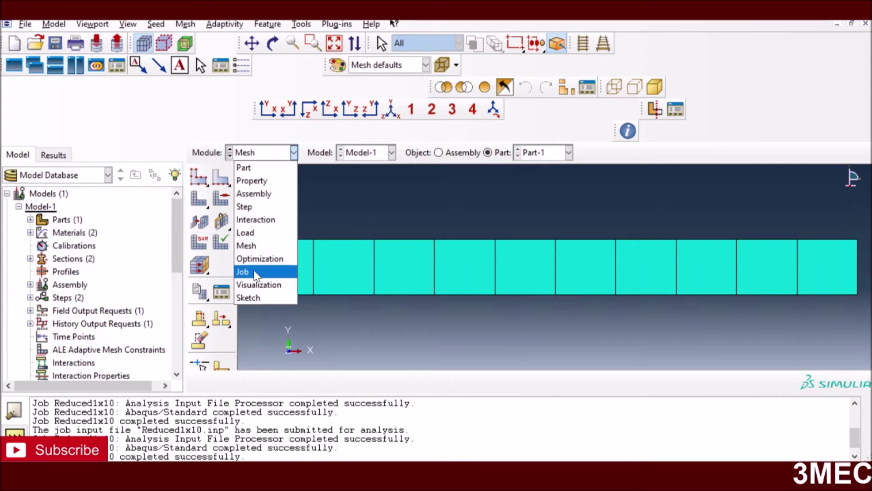
{"action": "left_click", "coordinate": [251, 246]}
{"action": "left_click", "coordinate": [204, 248]}
{"action": "left_click", "coordinate": [295, 261]}
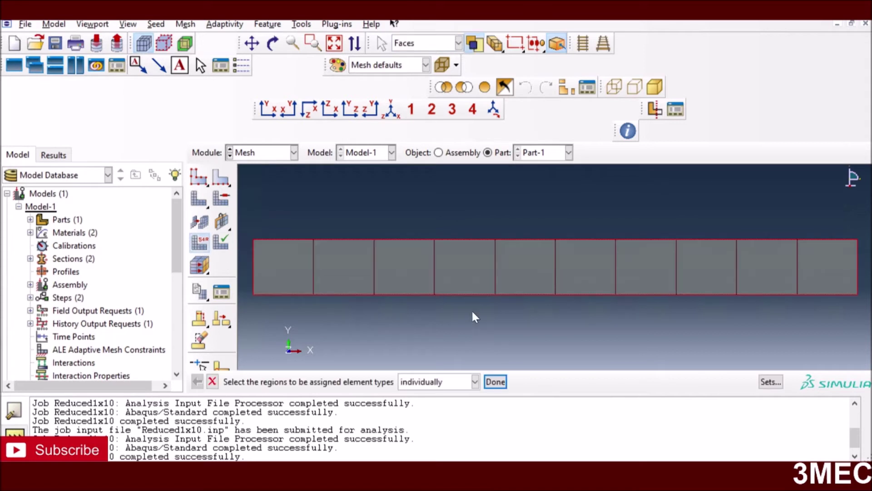
{"action": "left_click", "coordinate": [497, 374]}
{"action": "scroll", "coordinate": [363, 272], "scroll_direction": "down", "scroll_amount": 2}
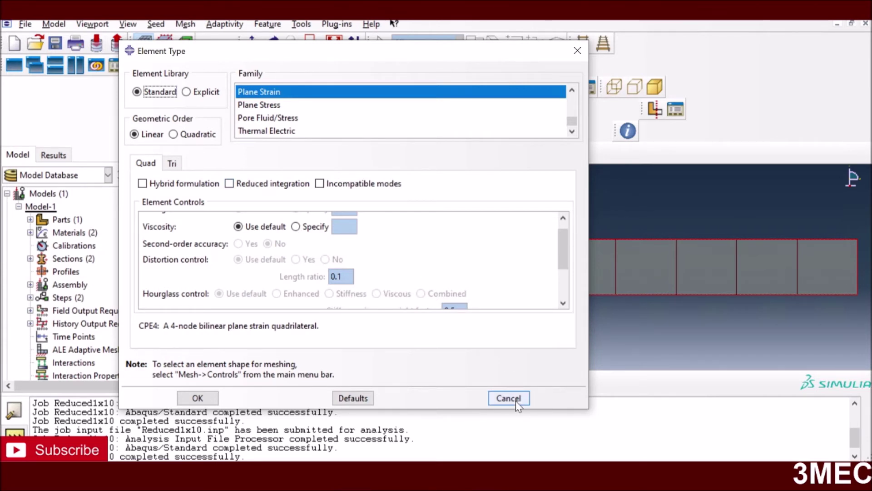
{"action": "left_click", "coordinate": [197, 398]}
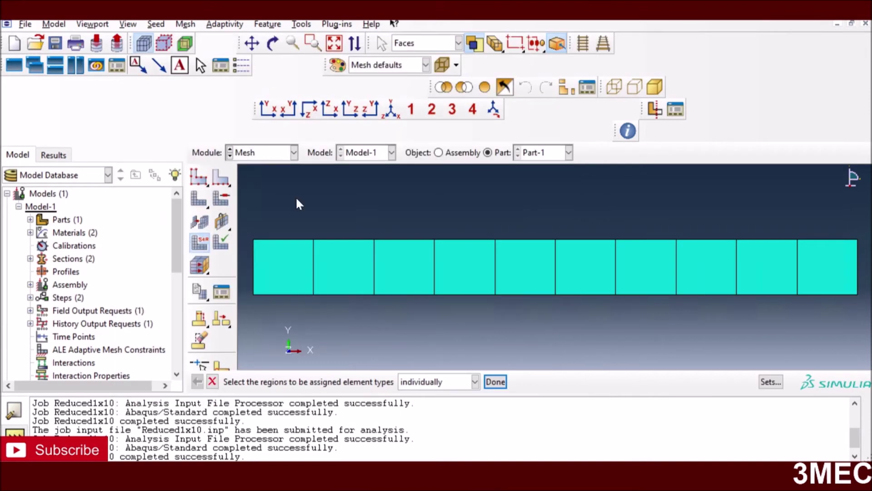
- Resubmit the Reduced1x10 job with the fully integrated CPE4 elements, overwriting the existing job files
{"action": "left_click", "coordinate": [274, 154]}
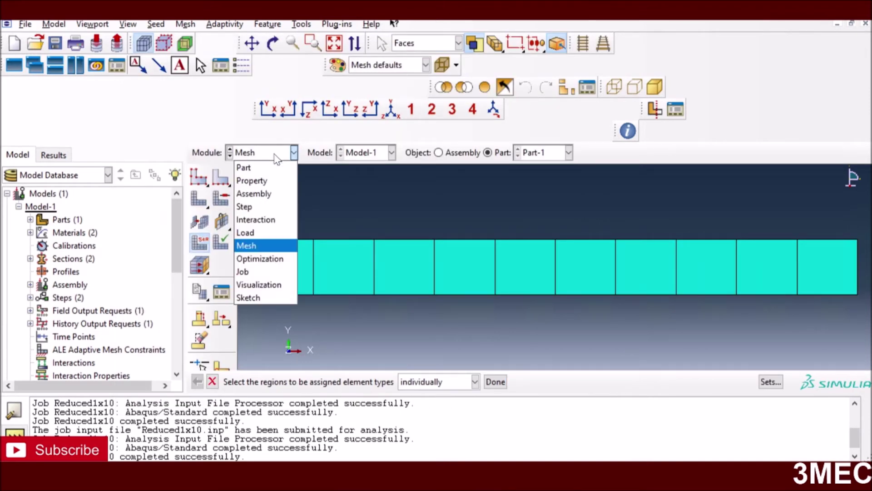
{"action": "left_click", "coordinate": [254, 272]}
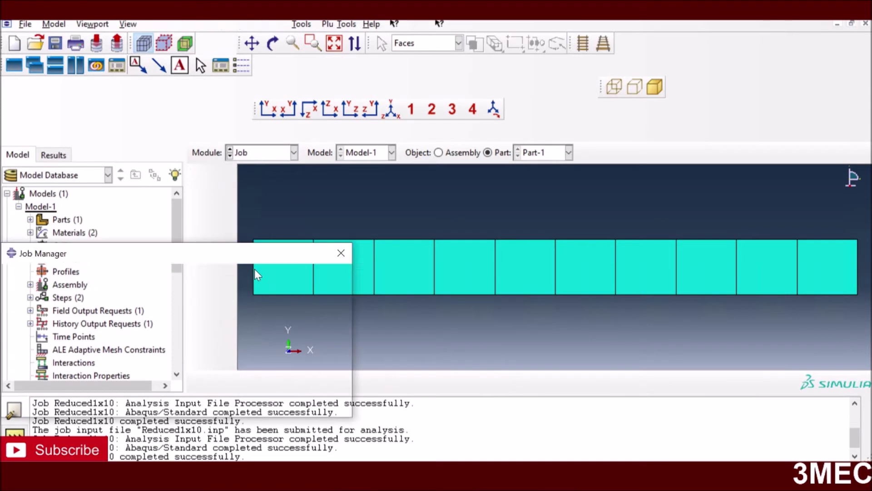
{"action": "left_click", "coordinate": [326, 311]}
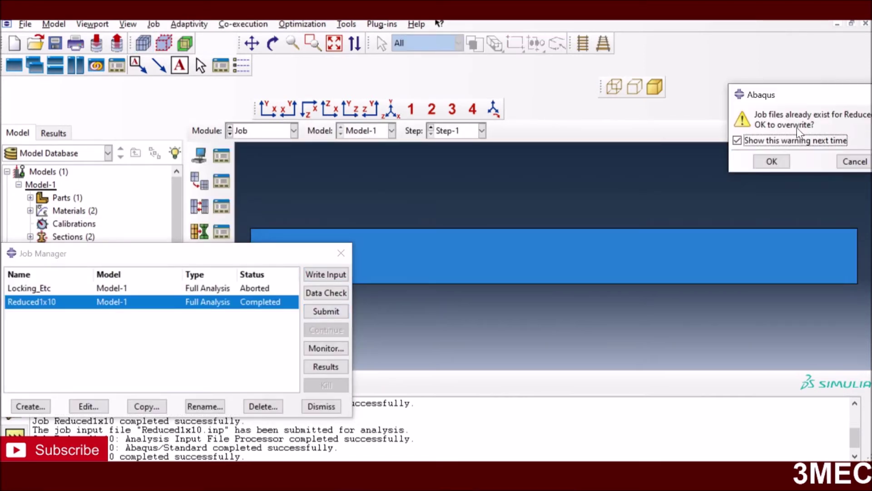
{"action": "left_click", "coordinate": [772, 161]}
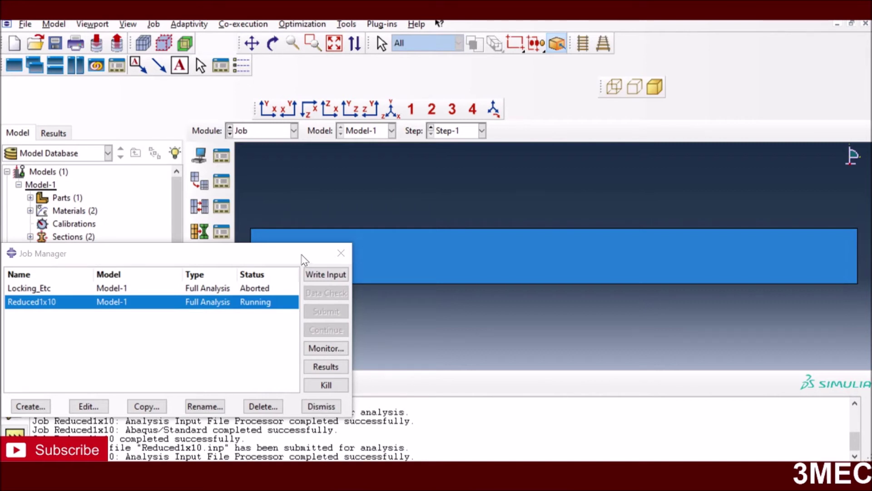
- Open the fully integrated run's results and plot vertical displacement U2 as contours on the deformed beam
{"action": "left_click", "coordinate": [325, 366]}
{"action": "left_click", "coordinate": [201, 253]}
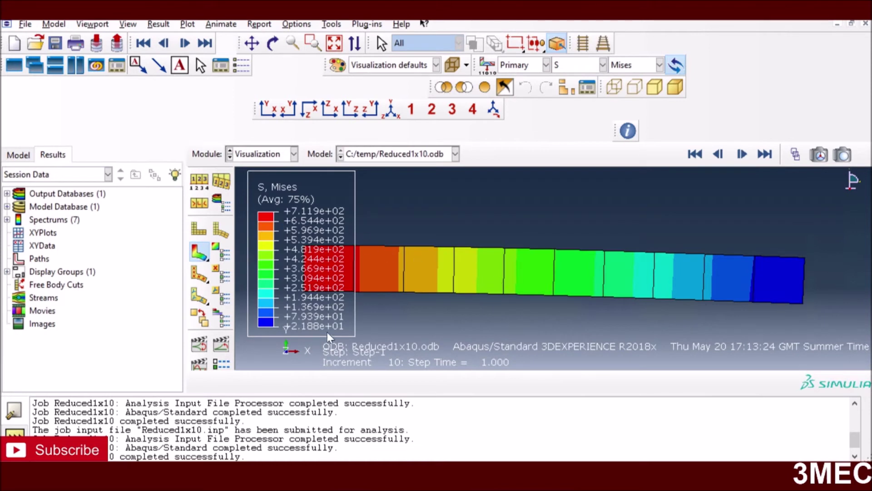
{"action": "left_click", "coordinate": [575, 66]}
{"action": "left_click", "coordinate": [586, 133]}
{"action": "left_click", "coordinate": [645, 65]}
{"action": "left_click", "coordinate": [623, 107]}
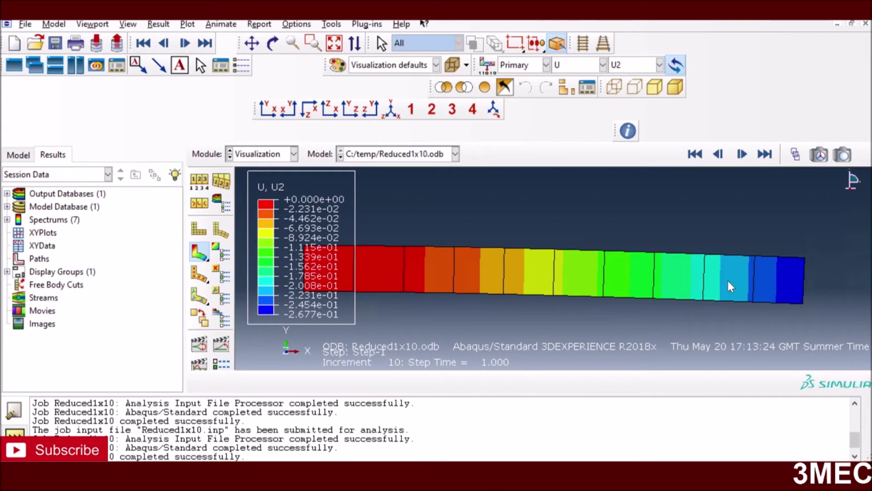
- Reassign reduced-integration CPE4R plane strain elements to the beam in the Mesh module, with hourglass control set to Use default
{"action": "left_click", "coordinate": [294, 154]}
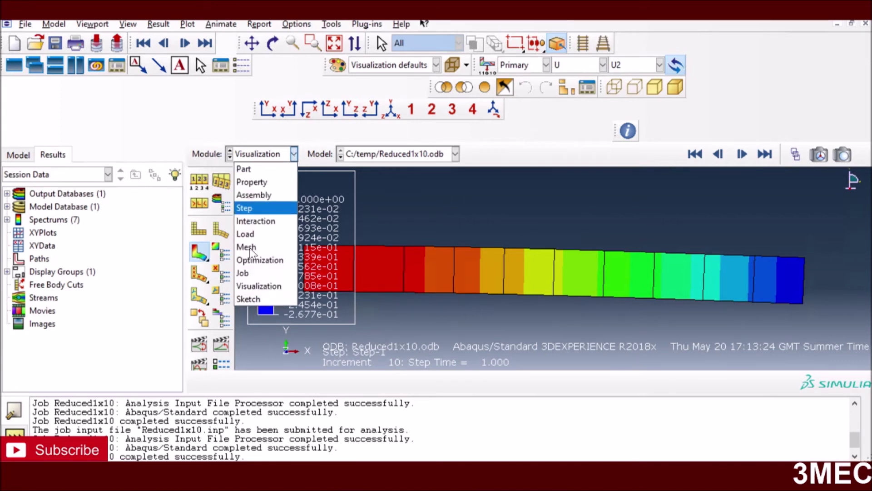
{"action": "left_click", "coordinate": [250, 246]}
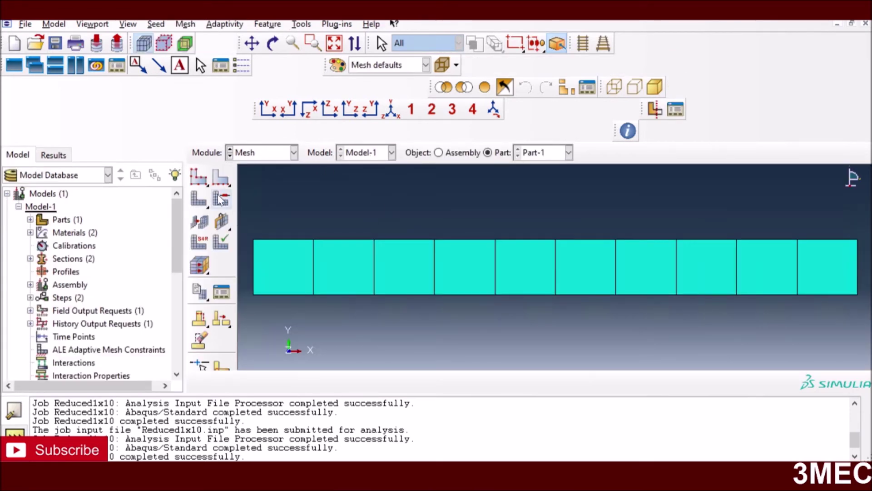
{"action": "left_click", "coordinate": [198, 245]}
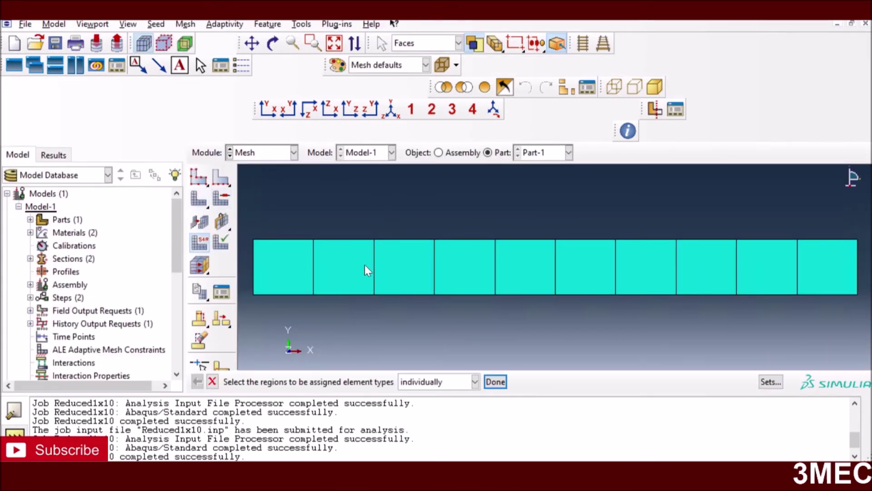
{"action": "left_click", "coordinate": [364, 265]}
{"action": "left_click", "coordinate": [495, 382]}
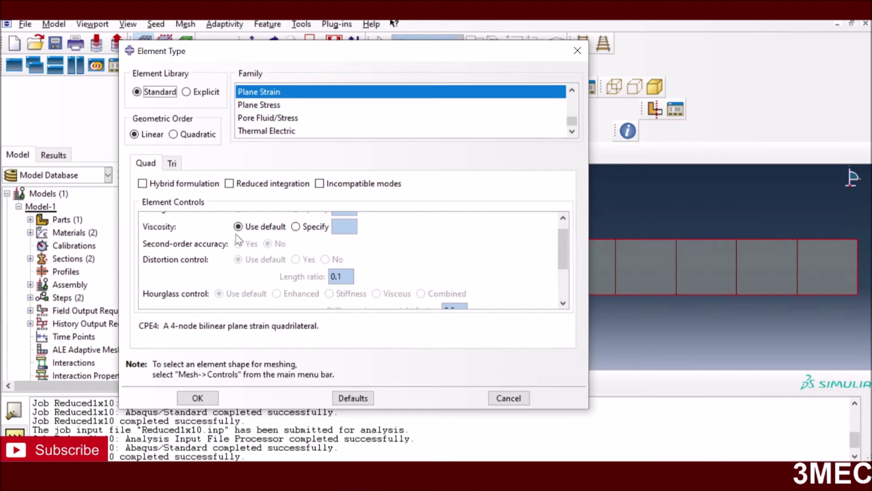
{"action": "left_click", "coordinate": [244, 185]}
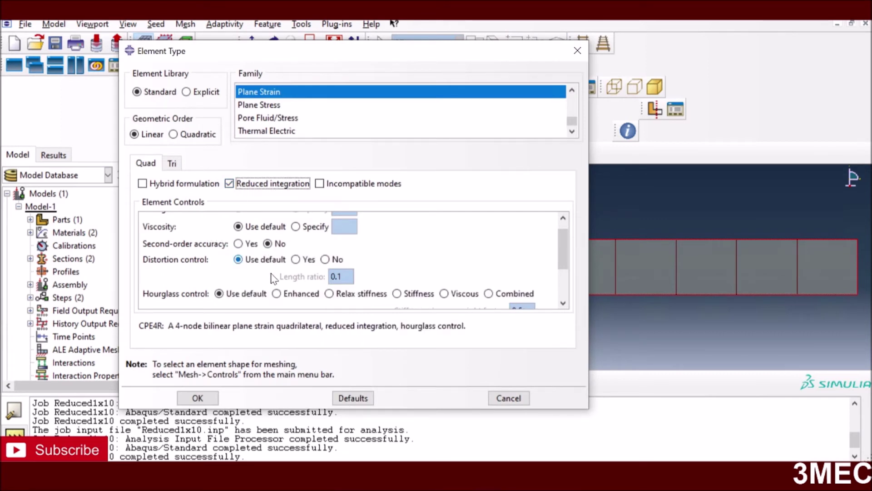
{"action": "left_click", "coordinate": [219, 294]}
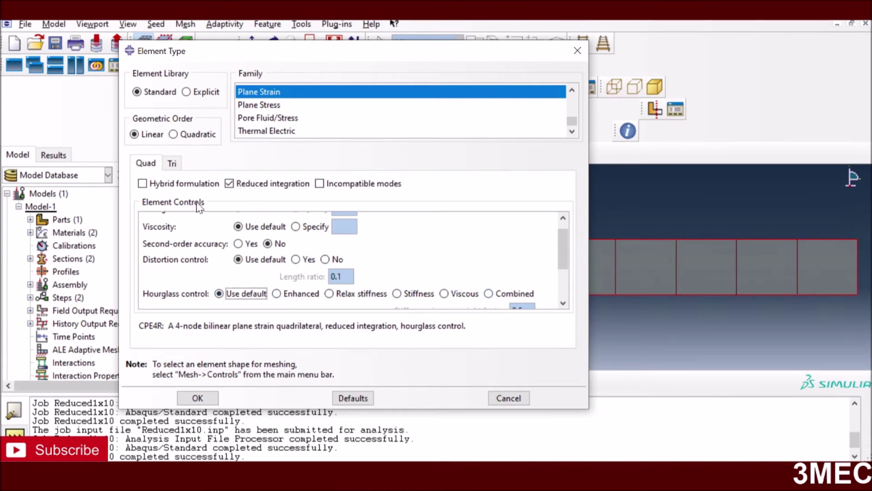
{"action": "left_click", "coordinate": [197, 397]}
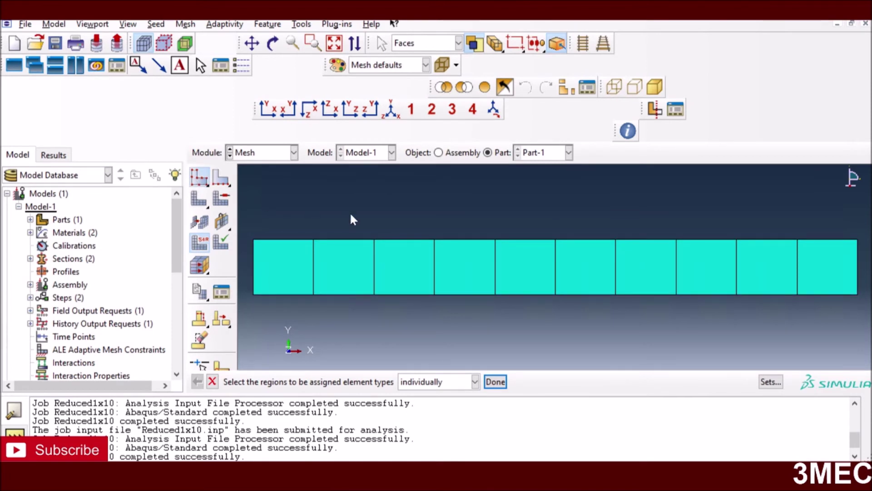
- Reseed the beam part with an approximate global size of 0.25, delete the invalidated mesh and generate the finer mesh
{"action": "middle_click", "coordinate": [455, 241]}
{"action": "left_click", "coordinate": [199, 176]}
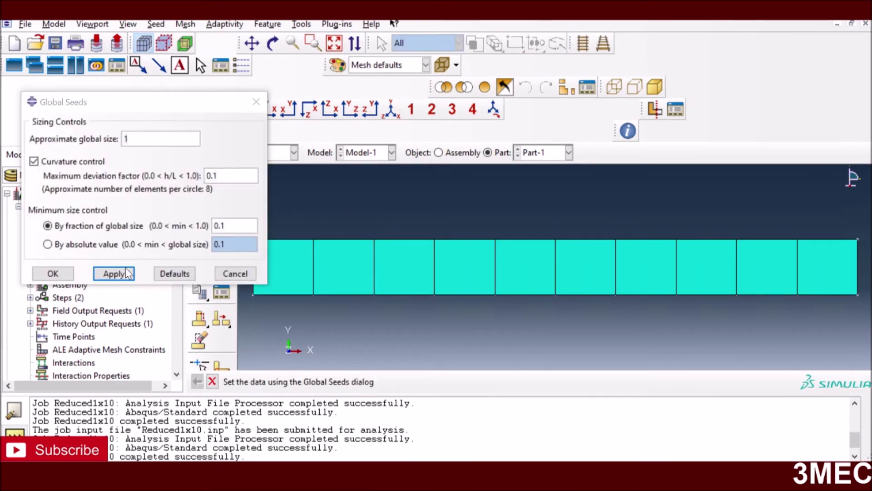
{"action": "left_click", "coordinate": [126, 139]}
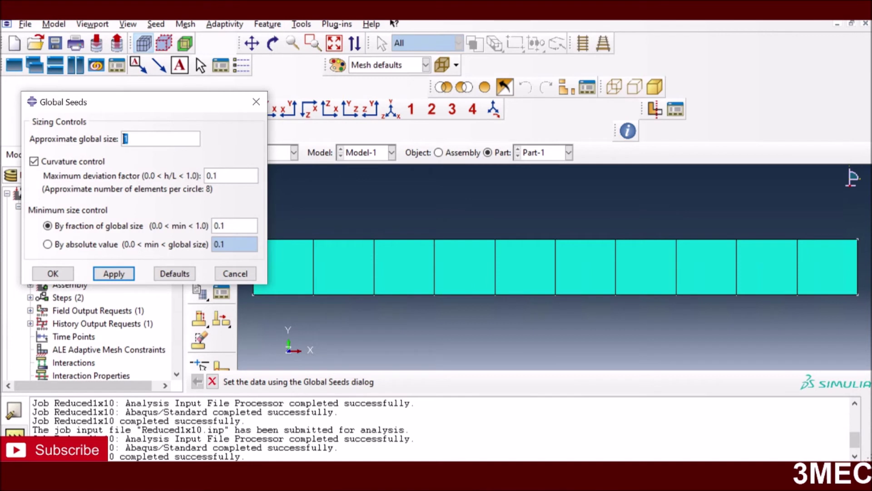
{"action": "key", "text": "BackSpace"}
{"action": "type", "text": "0.25"}
{"action": "left_click", "coordinate": [58, 274]}
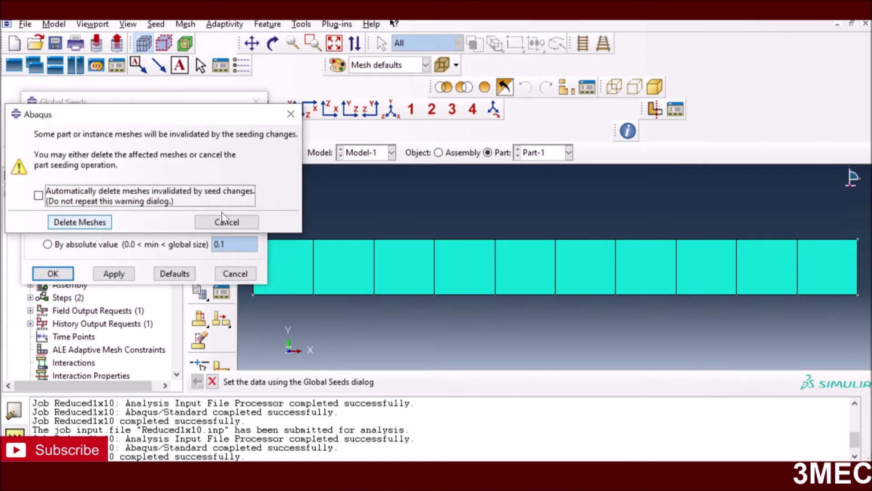
{"action": "key", "text": "Return"}
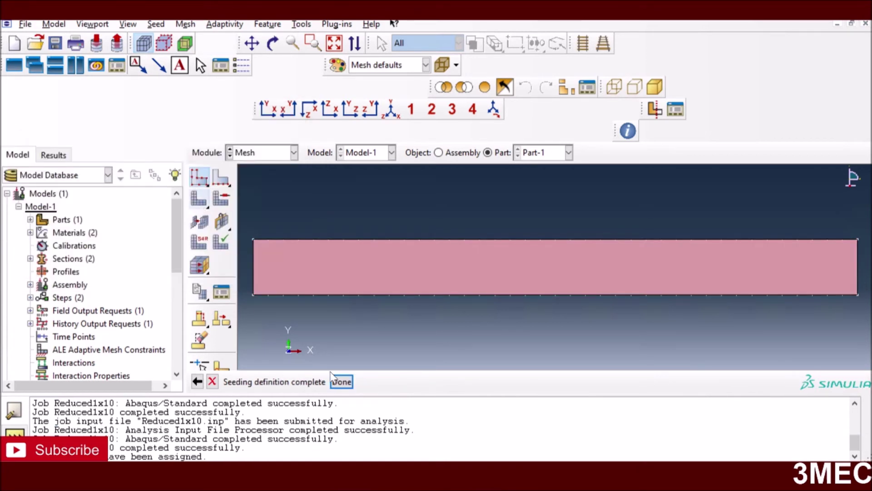
{"action": "left_click", "coordinate": [199, 199]}
{"action": "left_click", "coordinate": [312, 381]}
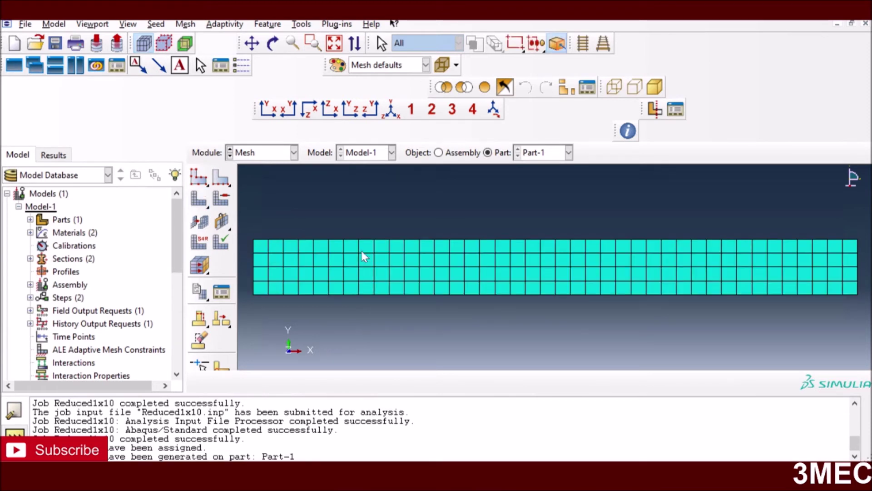
- Resubmit the Reduced1x10 job with the refined linear reduced-integration mesh, overwriting the existing job files
{"action": "left_click", "coordinate": [294, 154]}
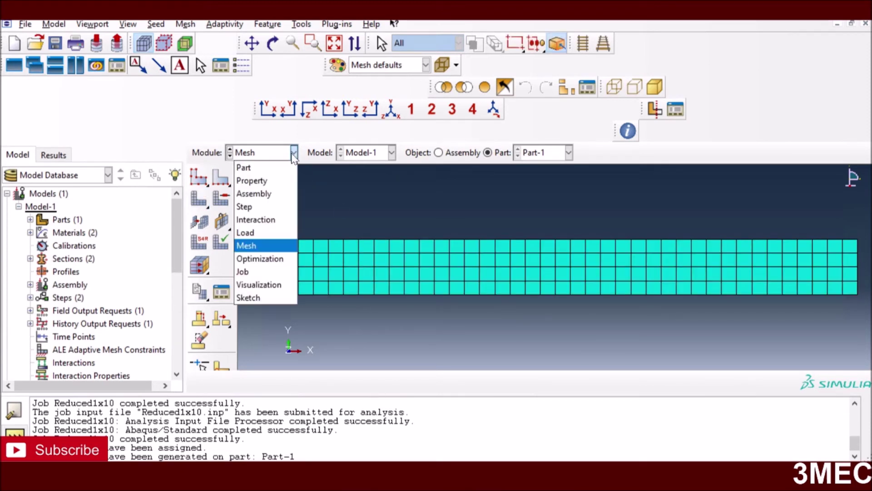
{"action": "left_click", "coordinate": [272, 271]}
{"action": "left_click", "coordinate": [326, 311]}
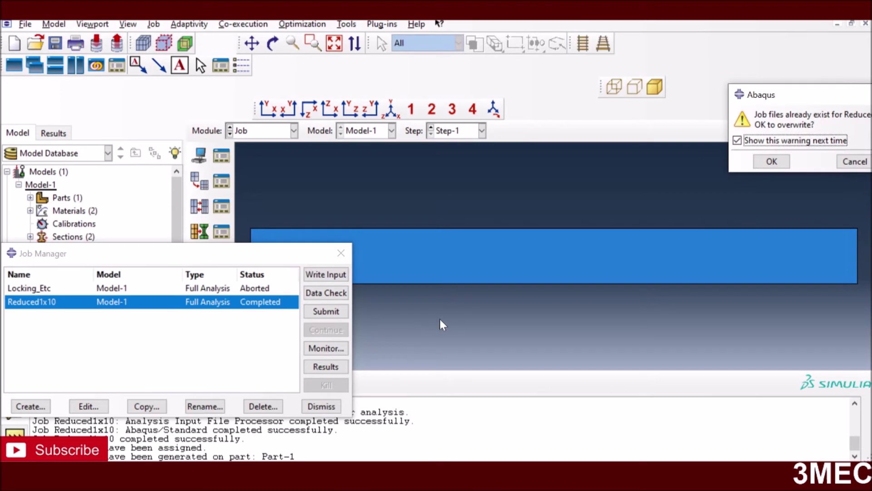
{"action": "left_click", "coordinate": [772, 162]}
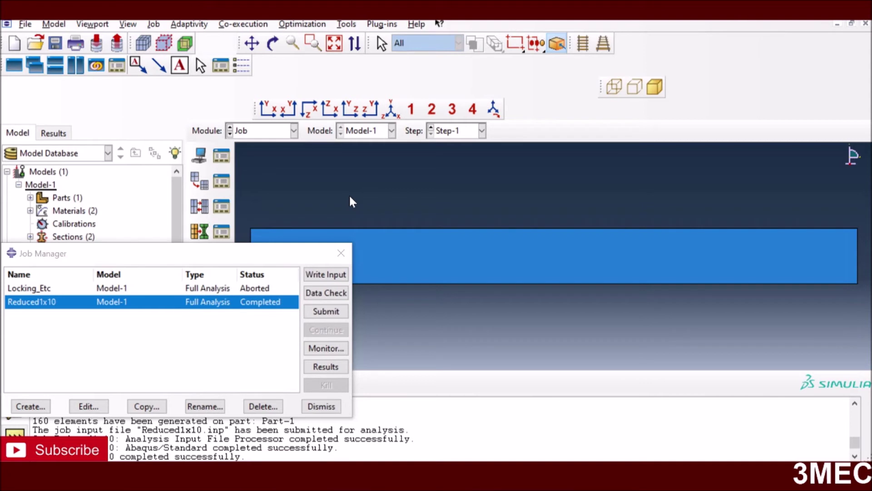
- Open the refined linear mesh run's results and plot vertical displacement U2 as contours on the deformed beam
{"action": "left_click", "coordinate": [324, 366]}
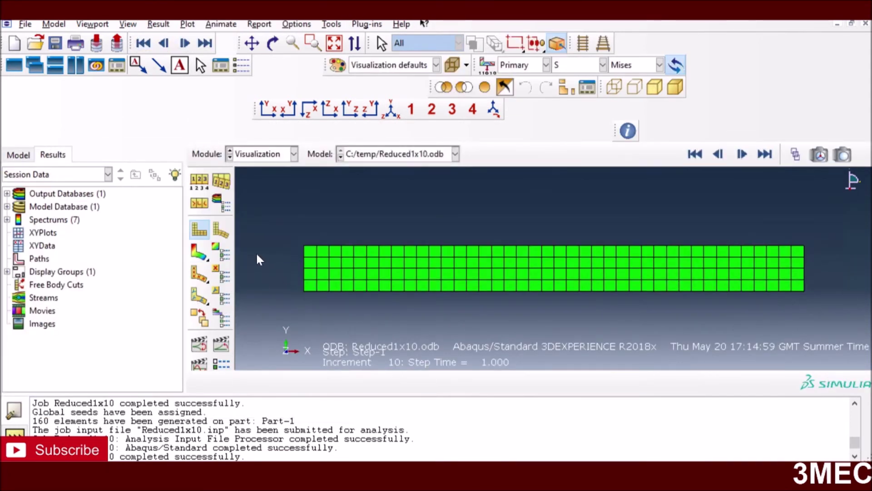
{"action": "left_click", "coordinate": [199, 253]}
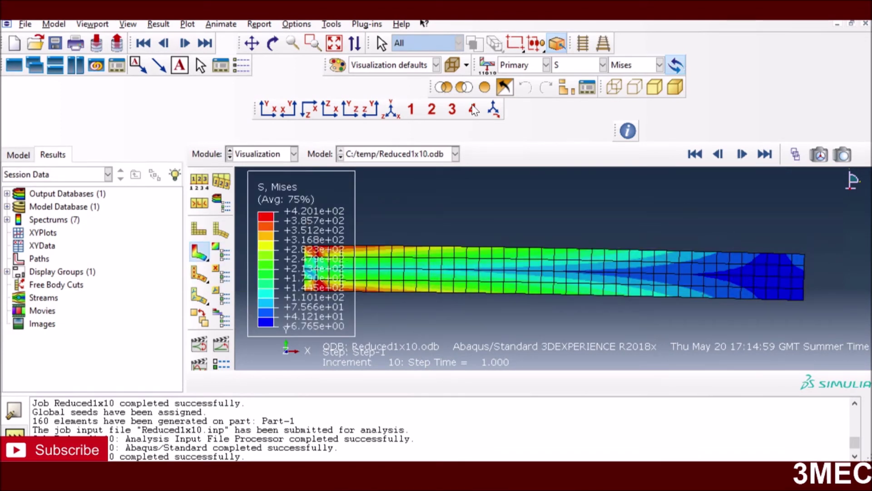
{"action": "left_click", "coordinate": [571, 66]}
{"action": "left_click", "coordinate": [563, 132]}
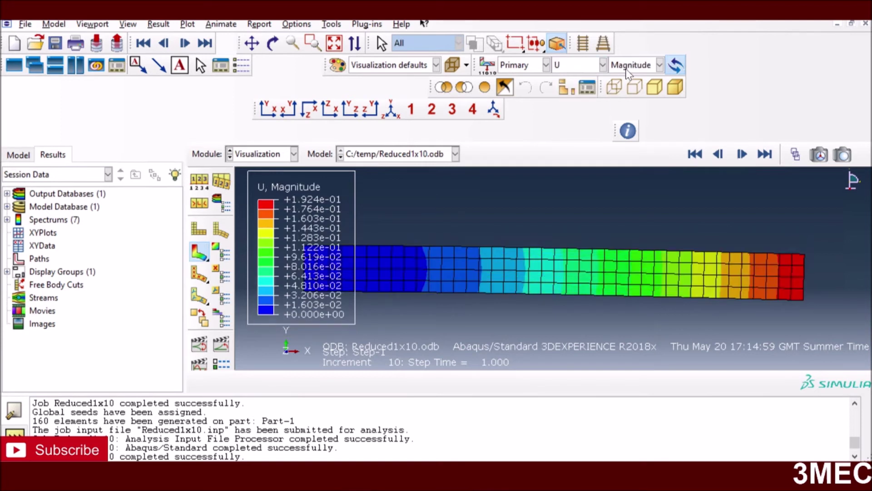
{"action": "left_click", "coordinate": [631, 66]}
{"action": "left_click", "coordinate": [622, 106]}
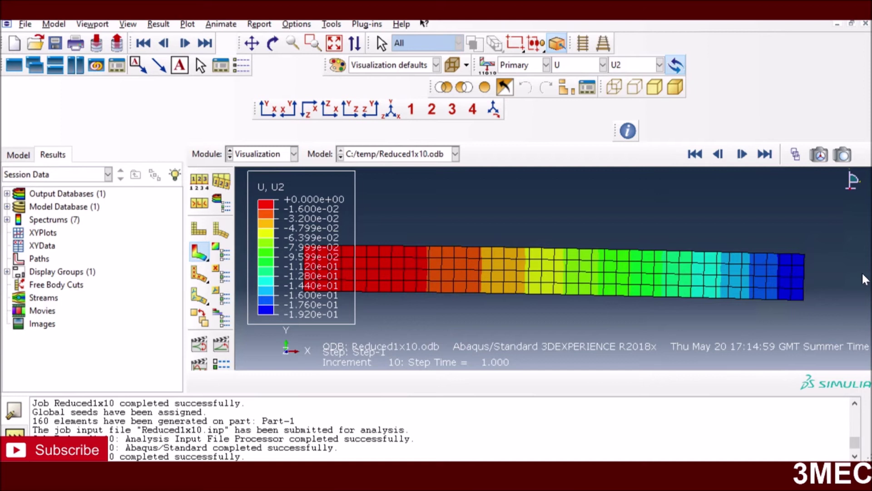
- Change the beam's element type in the Mesh module to quadratic geometric order, keeping plane strain and reduced integration
{"action": "left_click", "coordinate": [294, 154]}
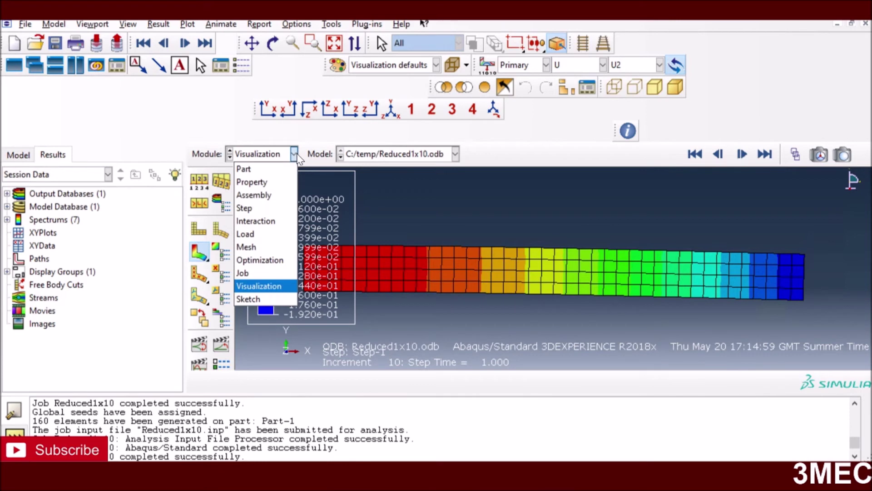
{"action": "left_click", "coordinate": [270, 248]}
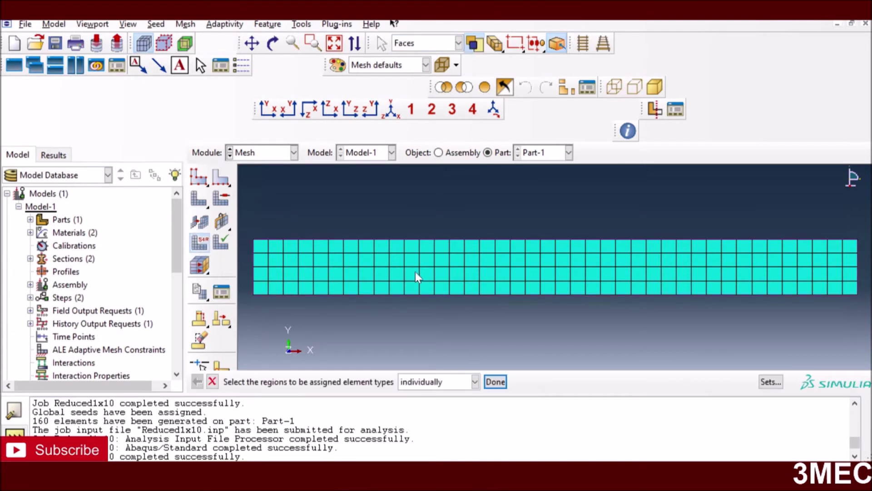
{"action": "left_click", "coordinate": [429, 273]}
{"action": "left_click", "coordinate": [495, 381]}
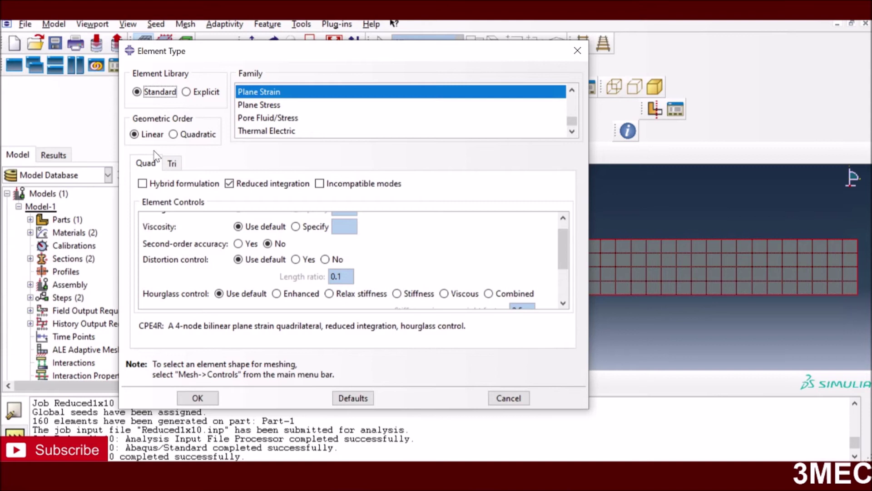
{"action": "left_click", "coordinate": [173, 134]}
{"action": "left_click", "coordinate": [198, 398]}
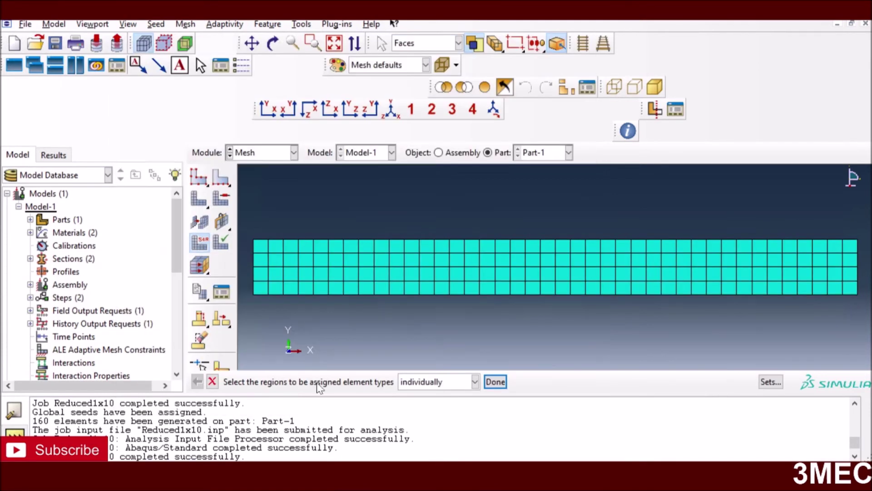
{"action": "left_click", "coordinate": [495, 381]}
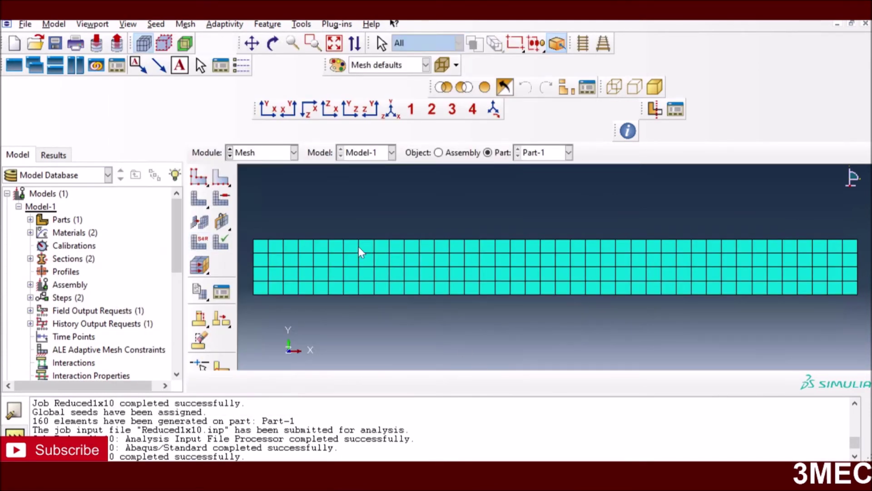
- Resubmit the Reduced1x10 job with quadratic elements on the refined mesh, overwriting the existing job files
{"action": "left_click", "coordinate": [293, 152]}
{"action": "left_click", "coordinate": [269, 273]}
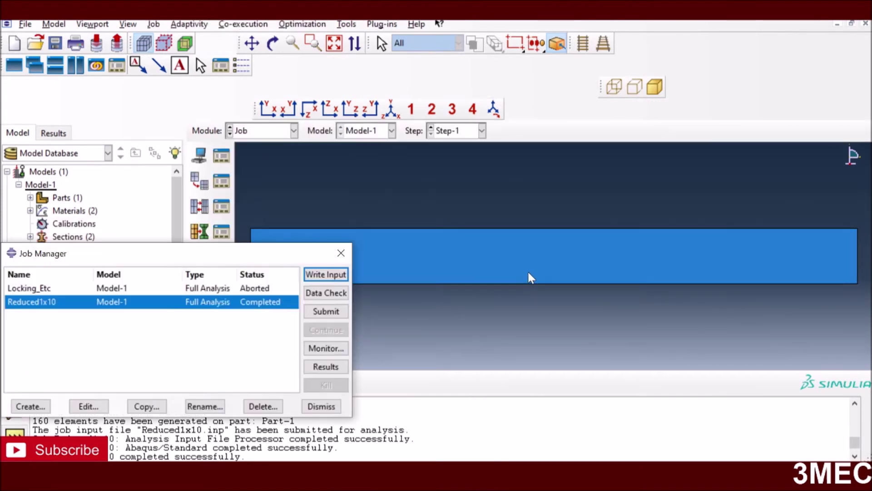
{"action": "left_click", "coordinate": [312, 313]}
{"action": "left_click", "coordinate": [772, 162]}
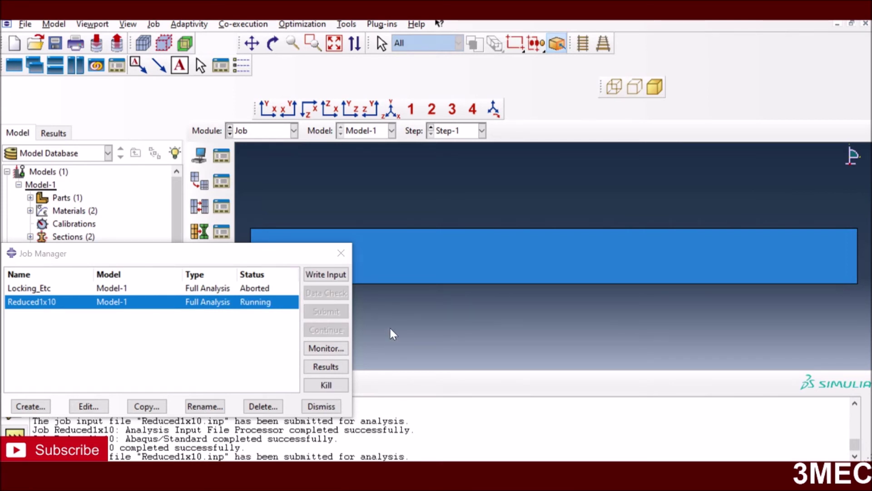
- Open the refined quadratic run's results and display contours of vertical displacement U2 on the deformed beam
{"action": "left_click", "coordinate": [327, 366]}
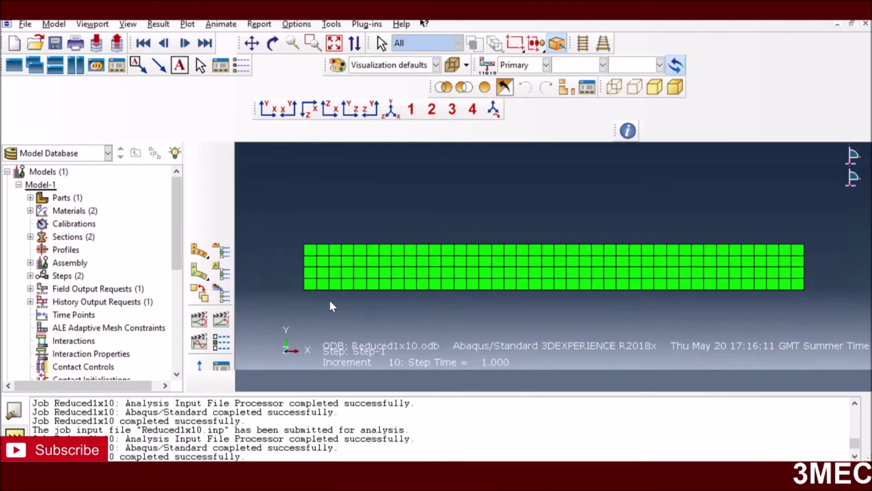
{"action": "left_click", "coordinate": [198, 252]}
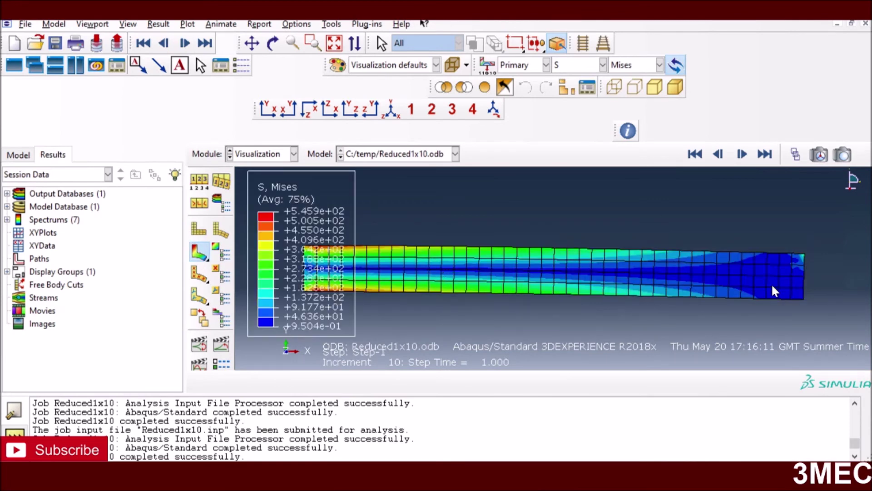
{"action": "left_click", "coordinate": [574, 68]}
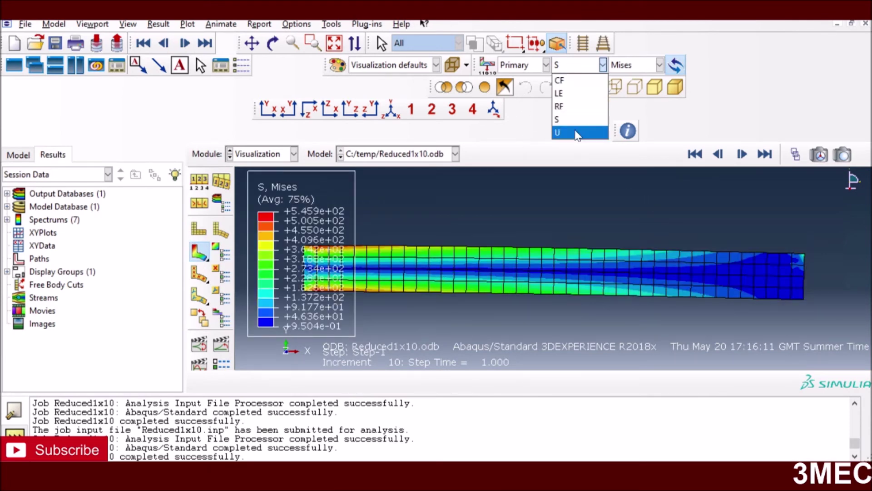
{"action": "left_click", "coordinate": [576, 135]}
{"action": "left_click", "coordinate": [628, 68]}
{"action": "left_click", "coordinate": [621, 107]}
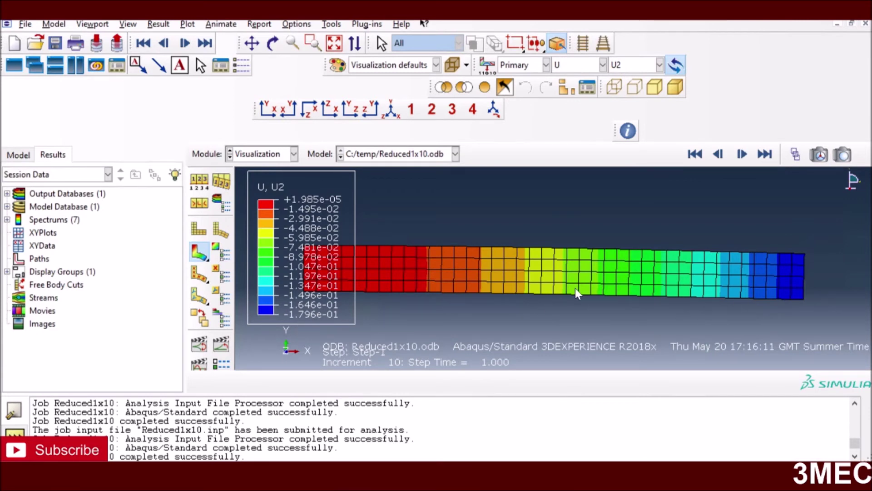
- Return the beam part to a global seed size of 1 in the Mesh module, deleting the fine mesh and remeshing
{"action": "left_click", "coordinate": [294, 154]}
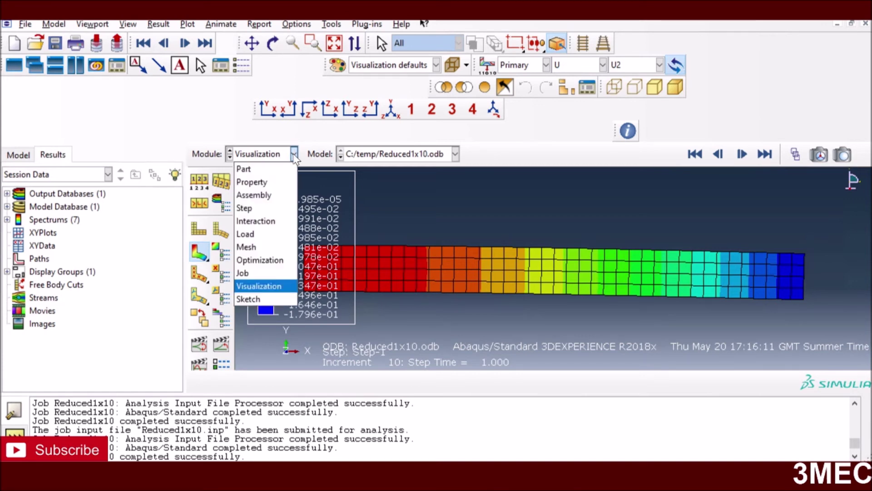
{"action": "left_click", "coordinate": [261, 248]}
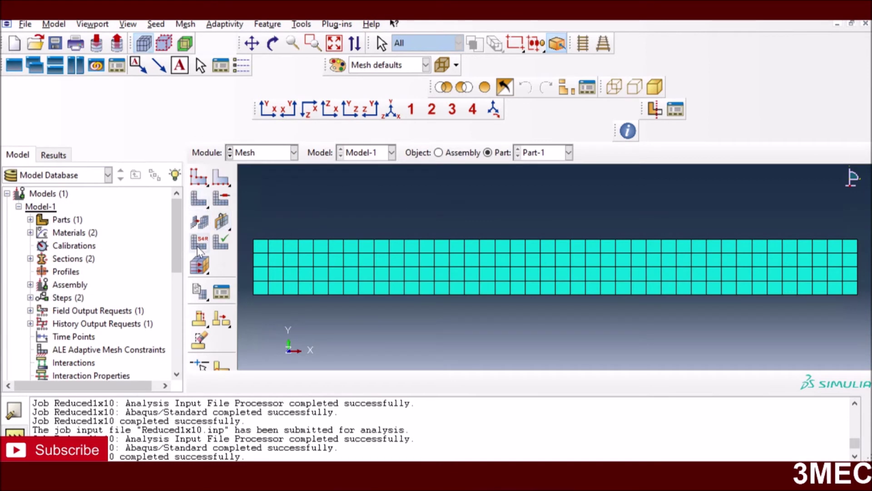
{"action": "left_click", "coordinate": [198, 181]}
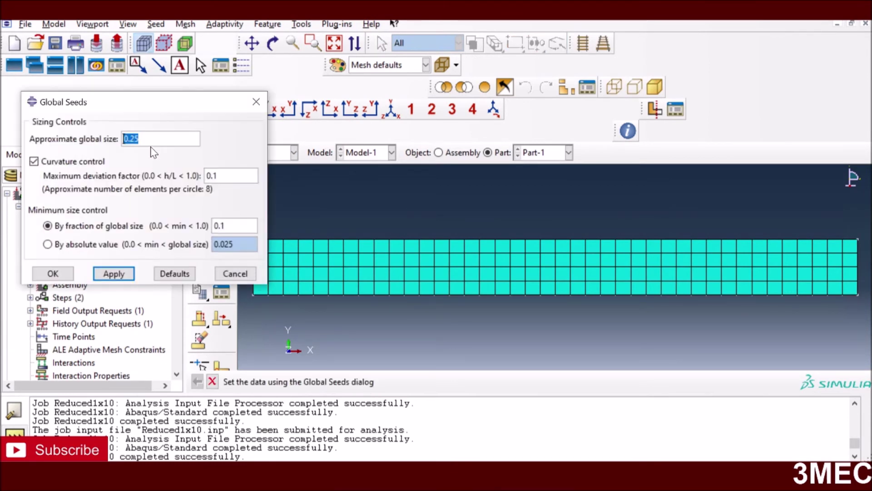
{"action": "type", "text": "1"}
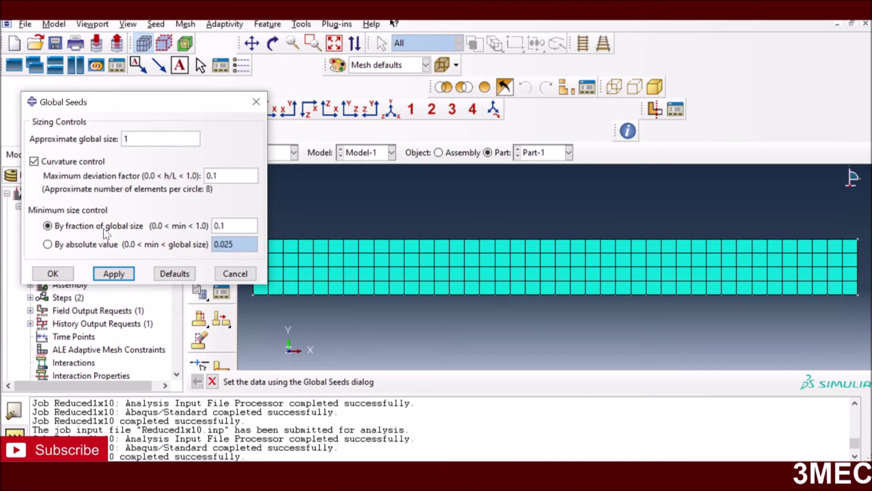
{"action": "left_click", "coordinate": [54, 274]}
{"action": "left_click", "coordinate": [79, 221]}
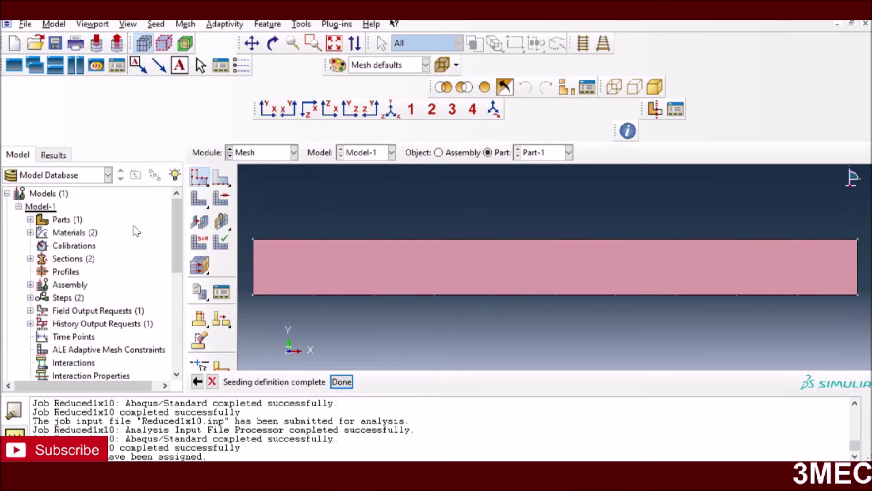
{"action": "left_click", "coordinate": [199, 199]}
{"action": "left_click", "coordinate": [313, 382]}
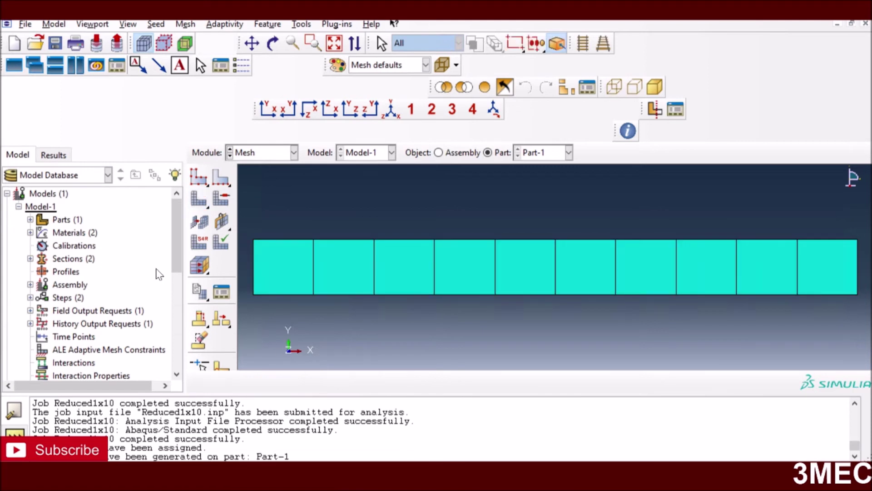
- Assign quadratic plane strain CPE8R elements with reduced integration to the coarse beam mesh
{"action": "left_click", "coordinate": [198, 242]}
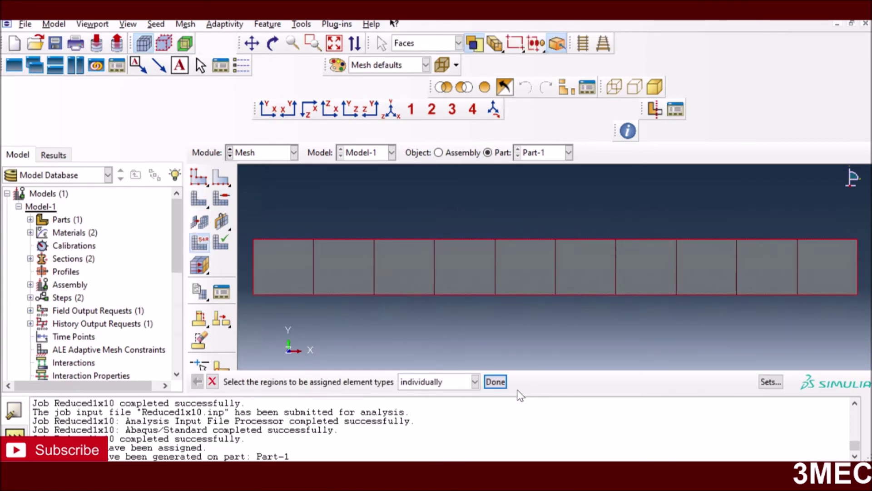
{"action": "left_click", "coordinate": [495, 381]}
{"action": "left_click", "coordinate": [181, 135]}
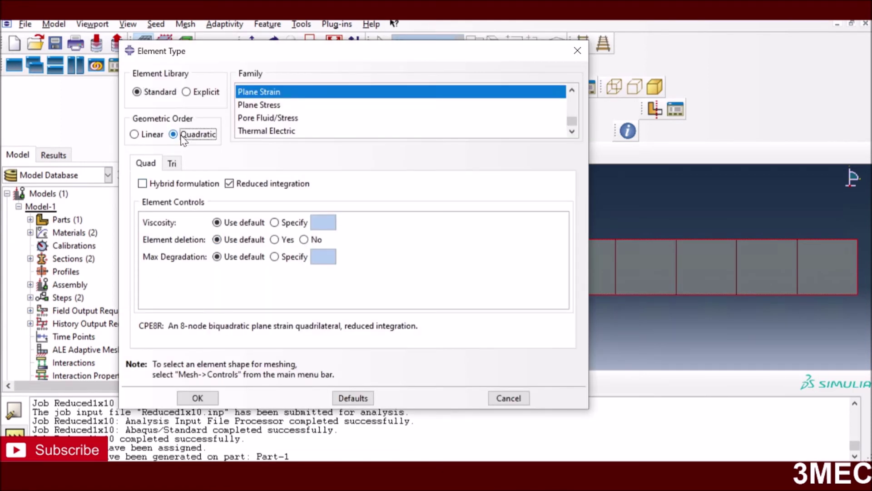
{"action": "left_click", "coordinate": [230, 184]}
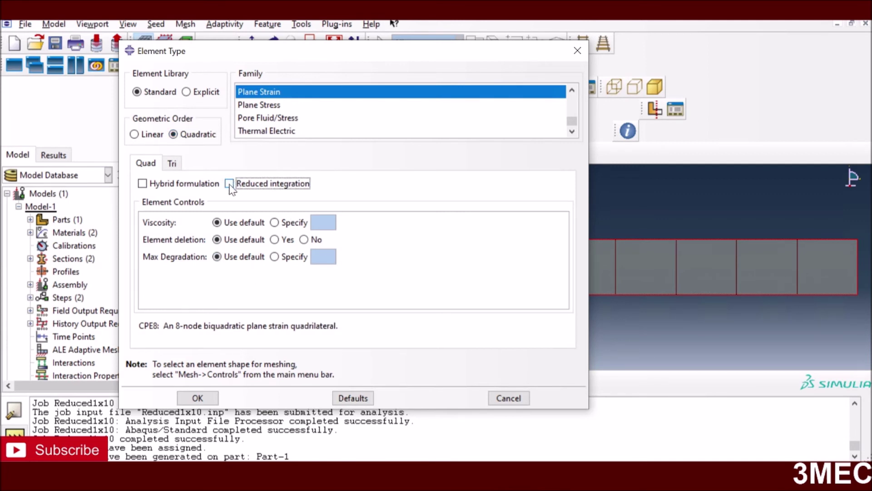
{"action": "left_click", "coordinate": [229, 183]}
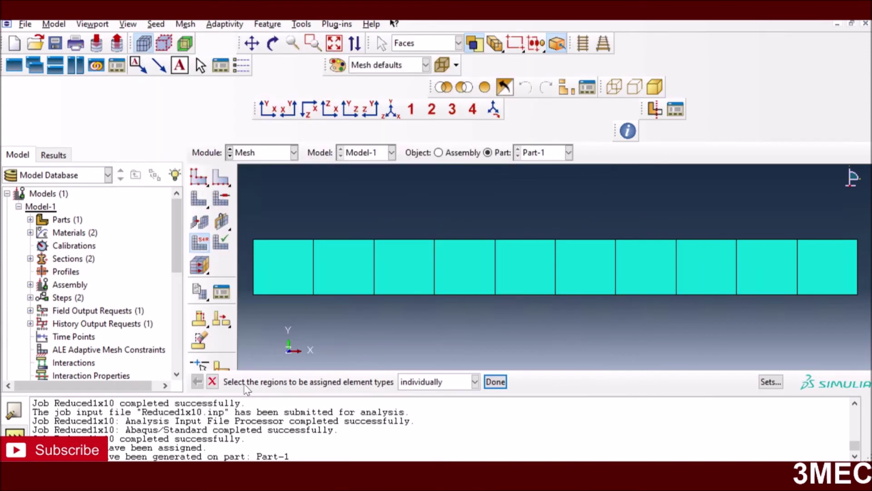
{"action": "left_click", "coordinate": [198, 397]}
{"action": "middle_click", "coordinate": [391, 345]}
- Resubmit the Reduced1x10 job with the quadratic elements on the coarse mesh, overwriting the existing job files
{"action": "left_click", "coordinate": [293, 153]}
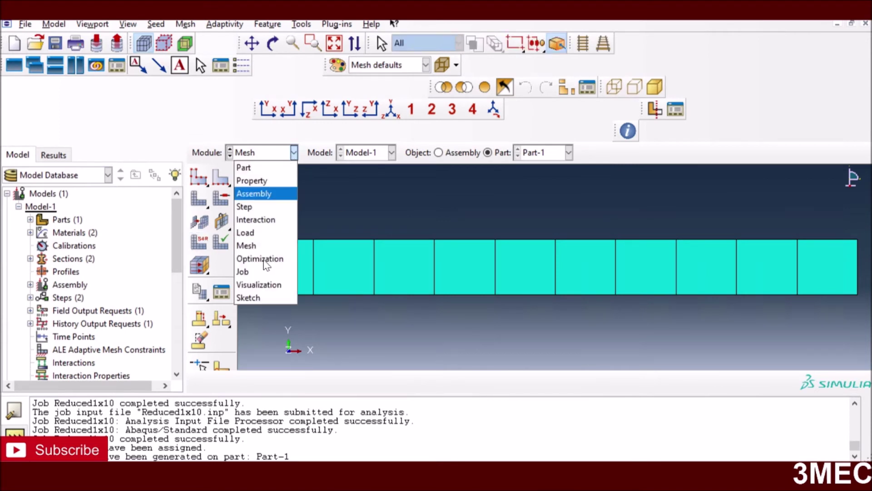
{"action": "left_click", "coordinate": [248, 271]}
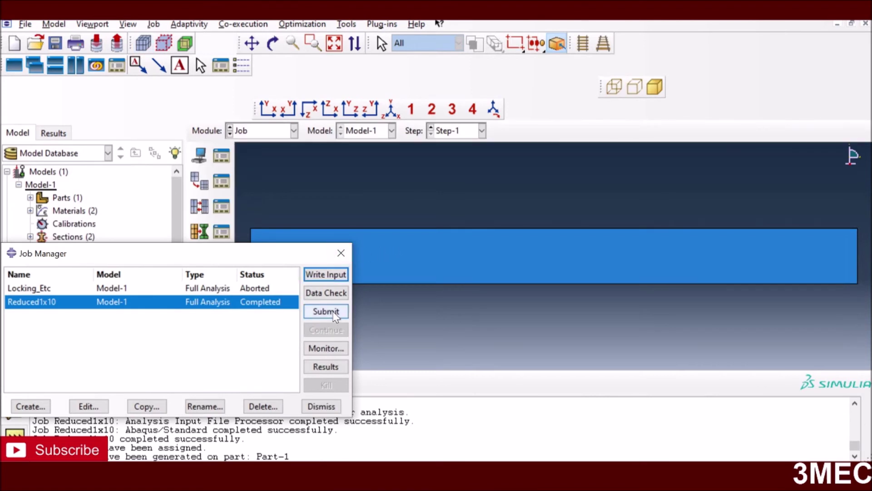
{"action": "left_click", "coordinate": [335, 312]}
{"action": "left_click", "coordinate": [769, 163]}
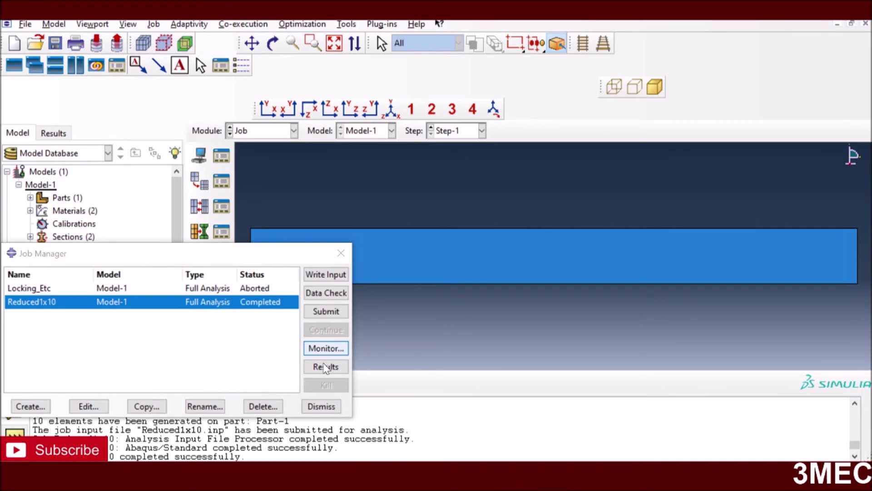
- Open the coarse quadratic run's results and display contours of vertical displacement U2 on the deformed beam
{"action": "left_click", "coordinate": [325, 367]}
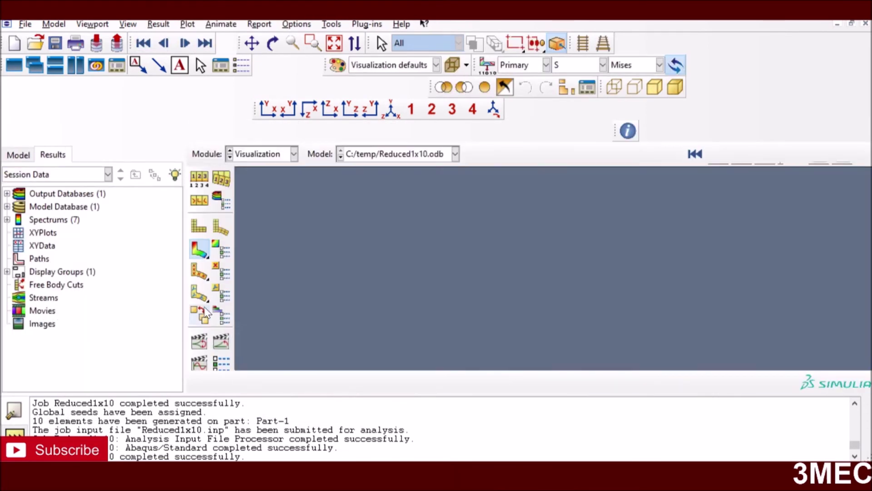
{"action": "left_click", "coordinate": [198, 252]}
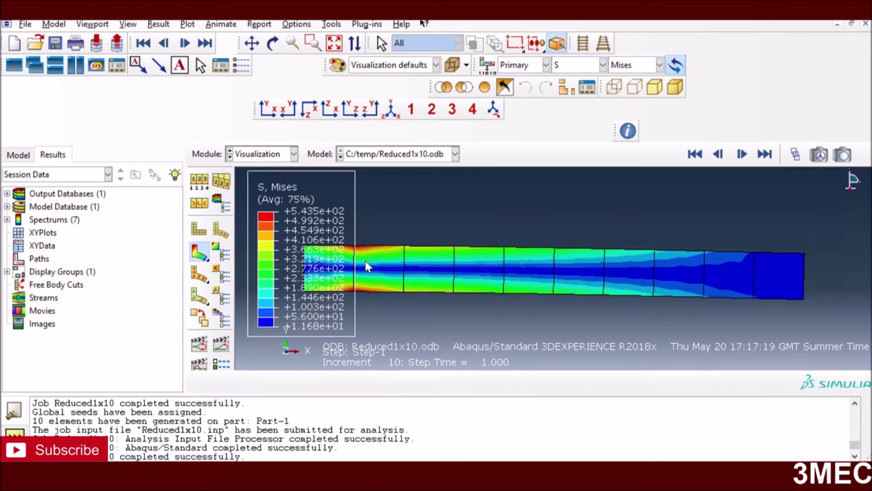
{"action": "left_click", "coordinate": [603, 65]}
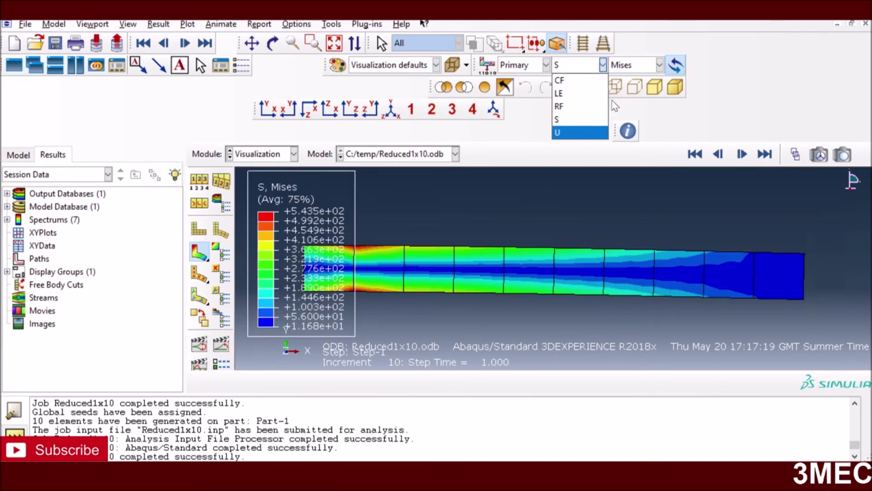
{"action": "left_click", "coordinate": [572, 133]}
{"action": "left_click", "coordinate": [635, 67]}
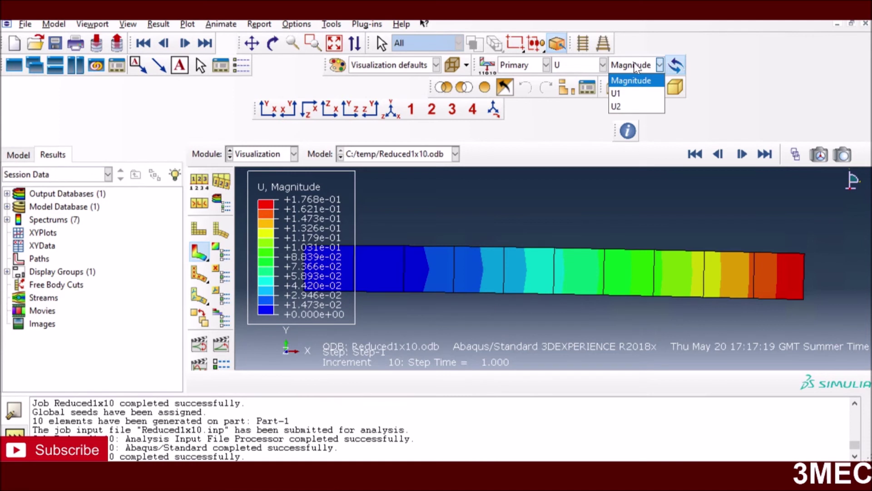
{"action": "left_click", "coordinate": [619, 107]}
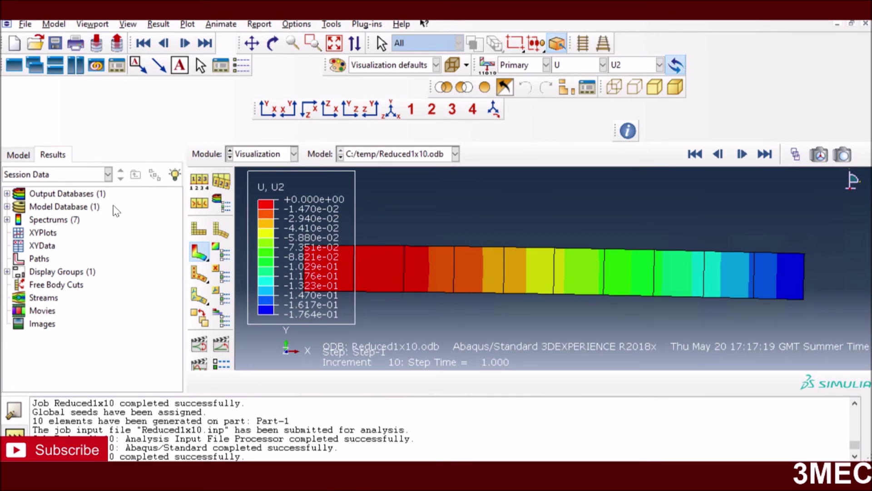
- Check in the Property module which section and material are assigned to the beam
{"action": "left_click", "coordinate": [293, 155]}
{"action": "left_click", "coordinate": [266, 188]}
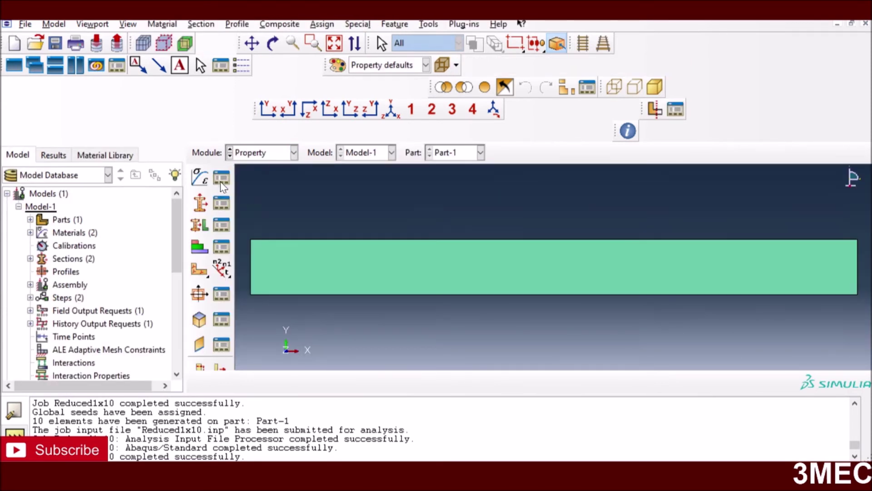
{"action": "left_click", "coordinate": [221, 180]}
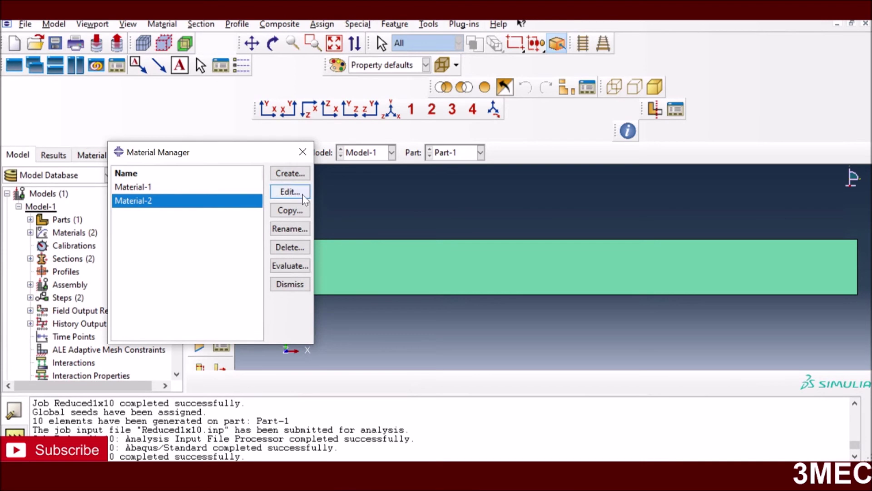
{"action": "left_click", "coordinate": [303, 152]}
{"action": "left_click", "coordinate": [222, 246]}
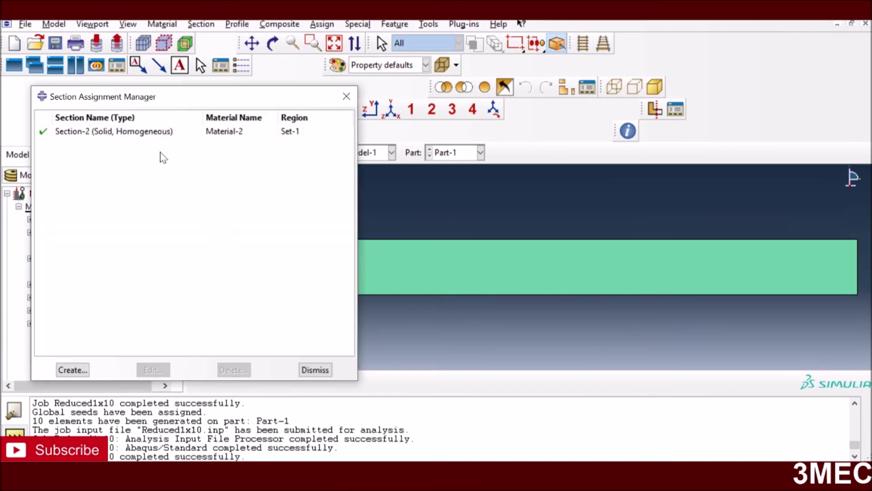
{"action": "left_click", "coordinate": [313, 375]}
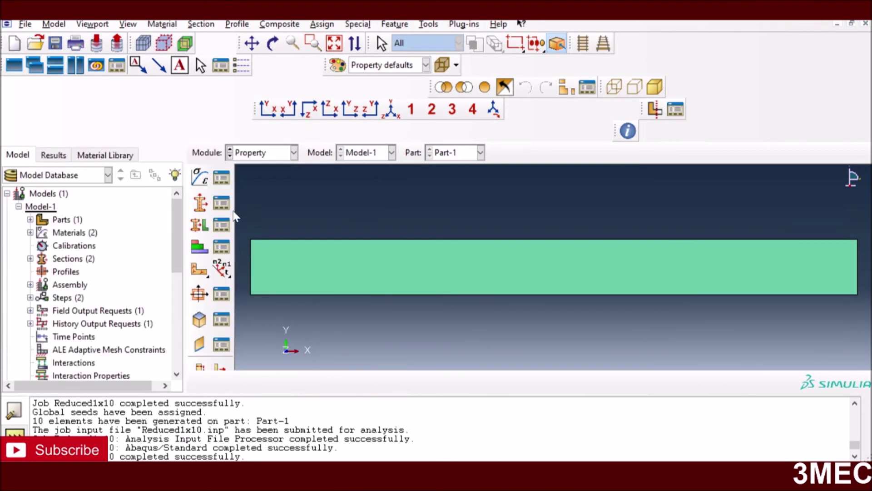
- Set the Poisson's ratio of Material-2 to 0.0 in its elastic data
{"action": "left_click", "coordinate": [221, 179]}
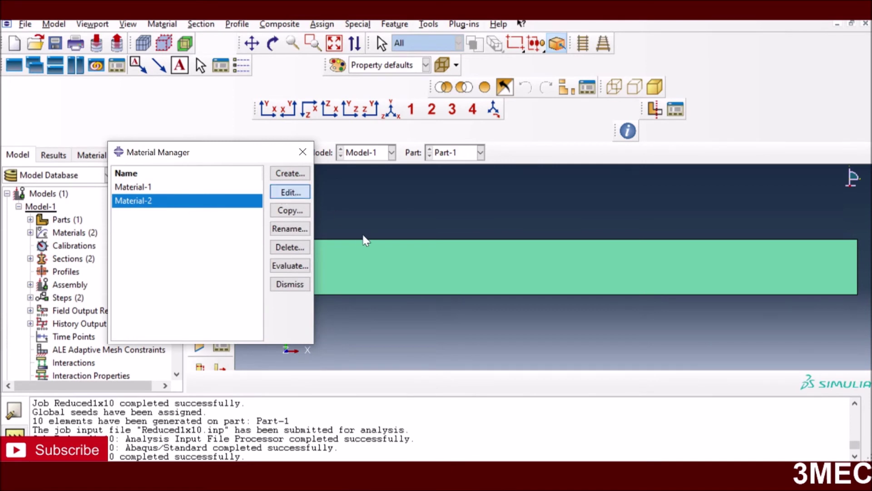
{"action": "left_click", "coordinate": [289, 191]}
{"action": "double_click", "coordinate": [202, 354]}
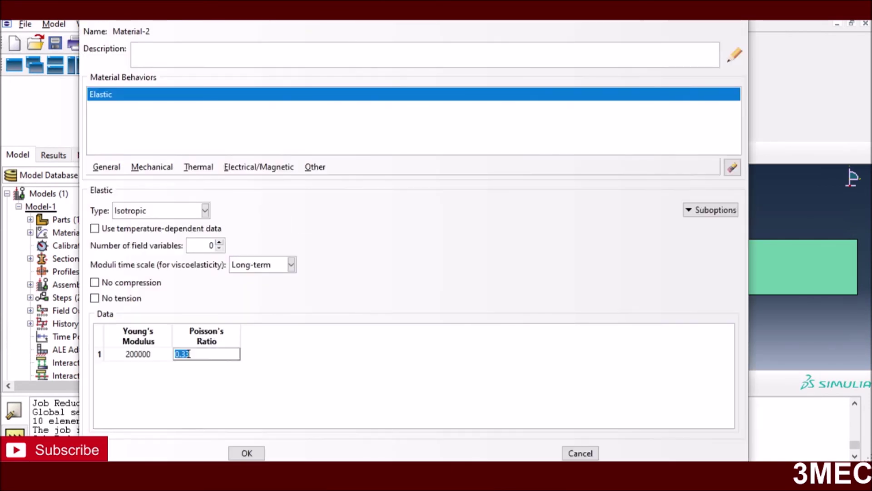
{"action": "type", "text": "0.0"}
{"action": "left_click", "coordinate": [246, 453]}
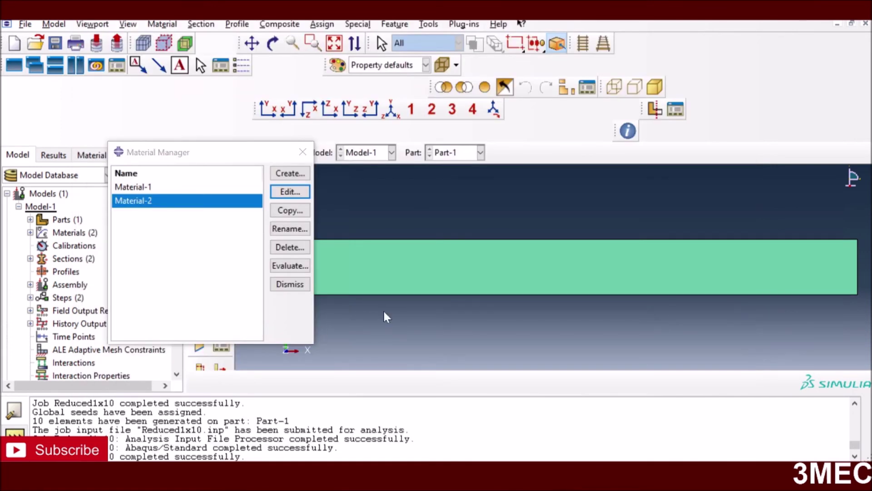
{"action": "left_click", "coordinate": [290, 284]}
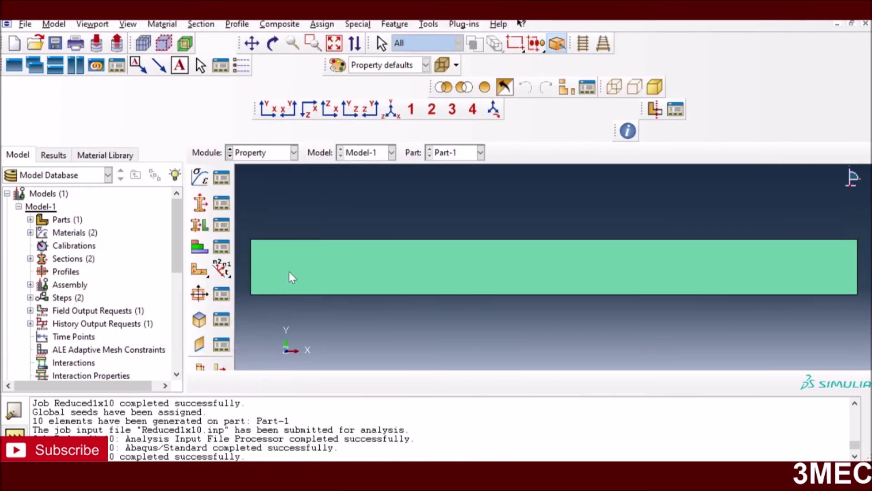
- Resubmit the Reduced1x10 job with the zero Poisson's ratio material, overwriting the existing job files
{"action": "left_click", "coordinate": [294, 153]}
{"action": "left_click", "coordinate": [253, 269]}
{"action": "left_click", "coordinate": [325, 315]}
{"action": "left_click", "coordinate": [772, 161]}
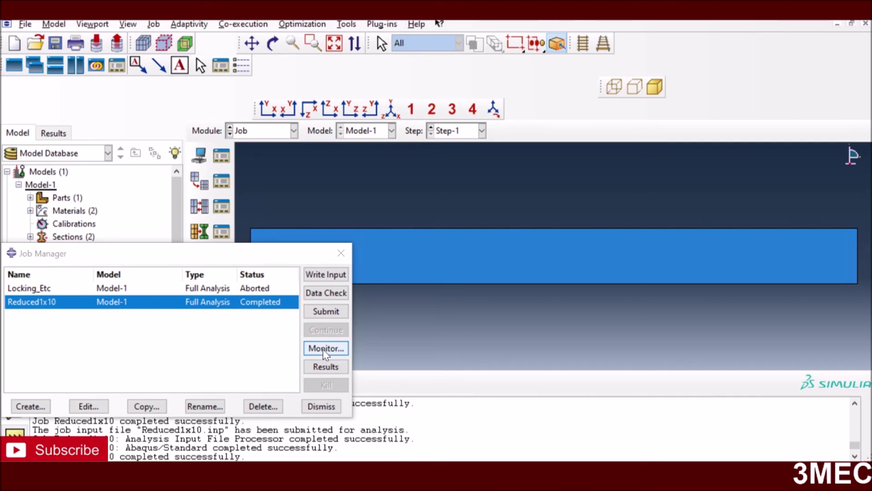
- Open the results of the zero Poisson's ratio run and display U2 displacement contours on the deformed beam
{"action": "left_click", "coordinate": [325, 366]}
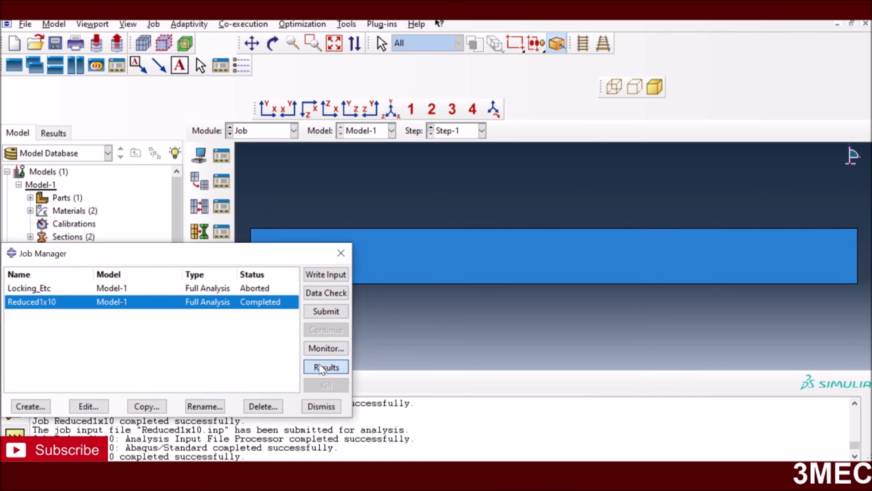
{"action": "left_click", "coordinate": [199, 252]}
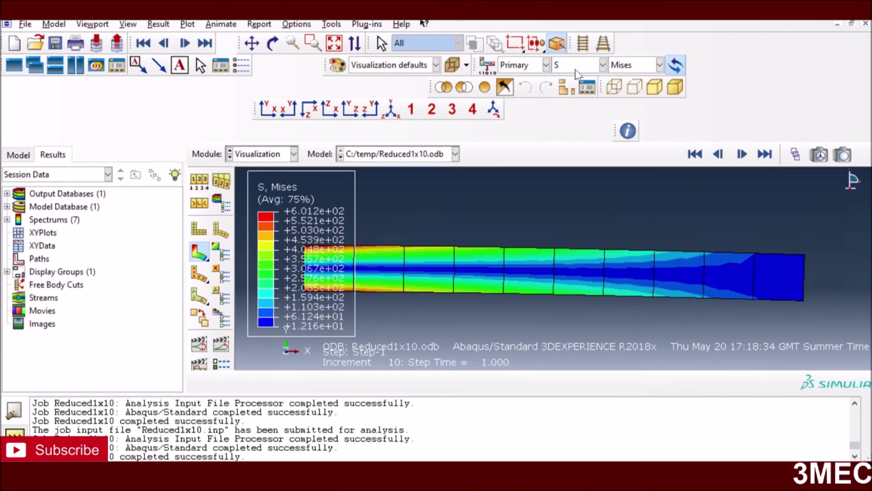
{"action": "left_click", "coordinate": [603, 65]}
{"action": "left_click", "coordinate": [569, 134]}
{"action": "left_click", "coordinate": [622, 66]}
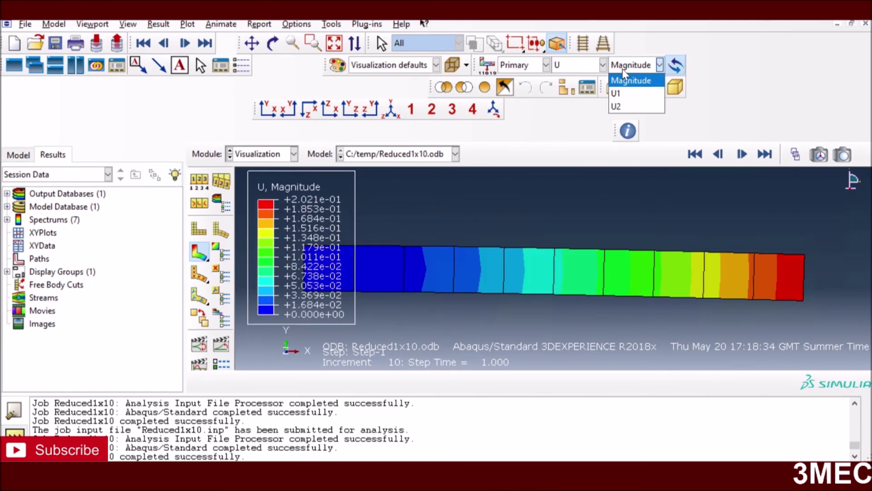
{"action": "left_click", "coordinate": [622, 106]}
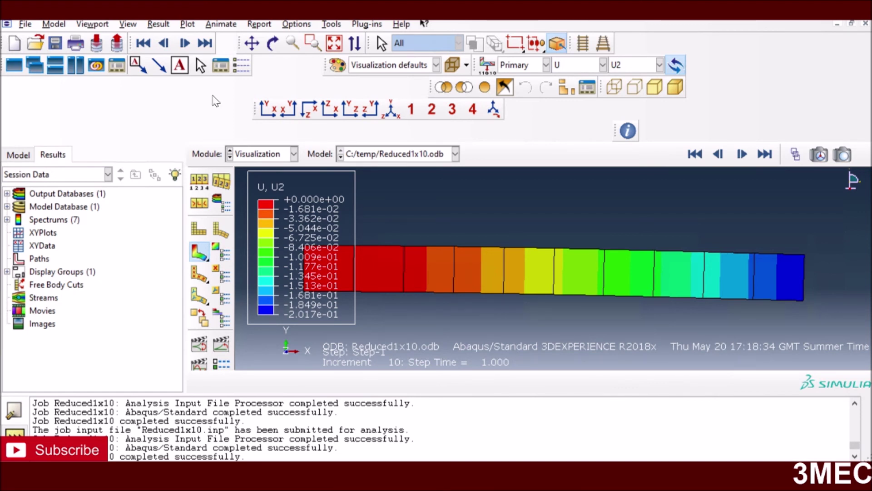
- Try linear CPE4I plane strain elements with incompatible modes and no reduced integration on the beam, discarding the element type change
{"action": "left_click", "coordinate": [265, 156]}
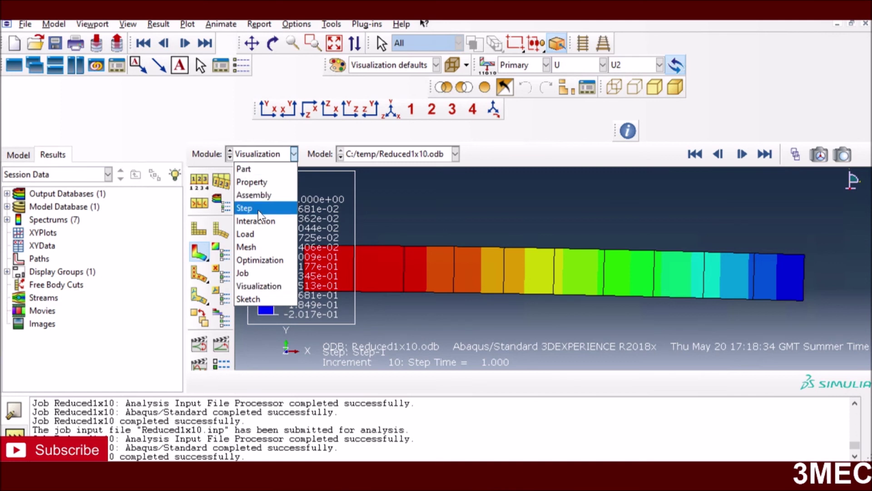
{"action": "left_click", "coordinate": [260, 249]}
{"action": "left_click", "coordinate": [199, 243]}
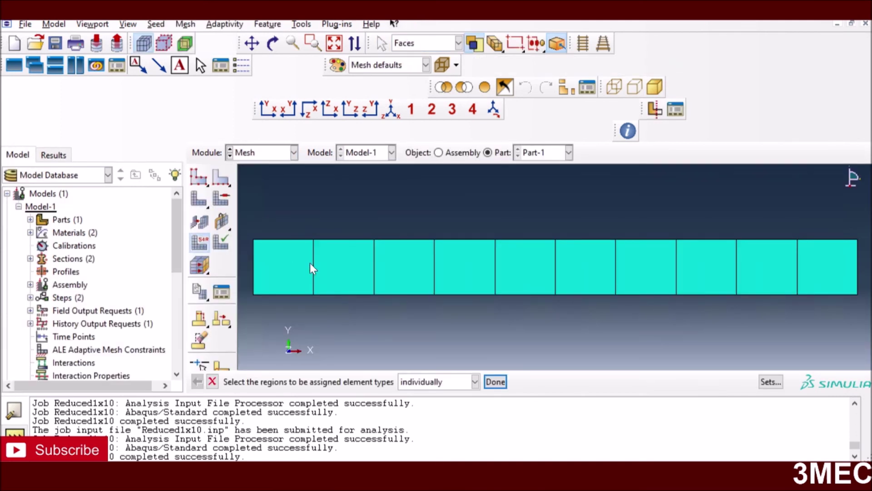
{"action": "left_click", "coordinate": [357, 282]}
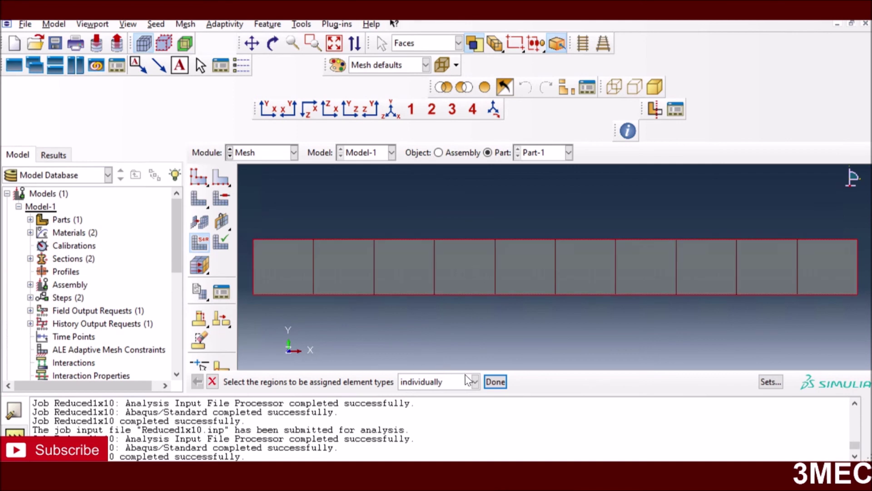
{"action": "left_click", "coordinate": [495, 381]}
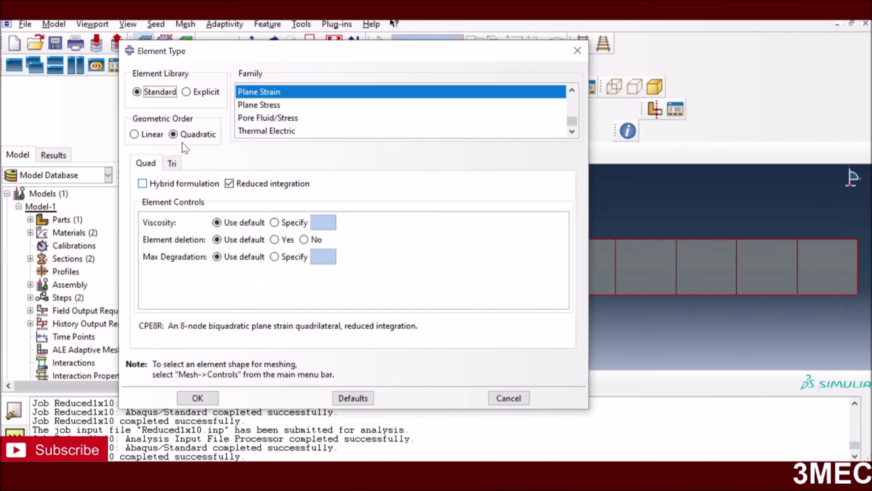
{"action": "left_click", "coordinate": [145, 135]}
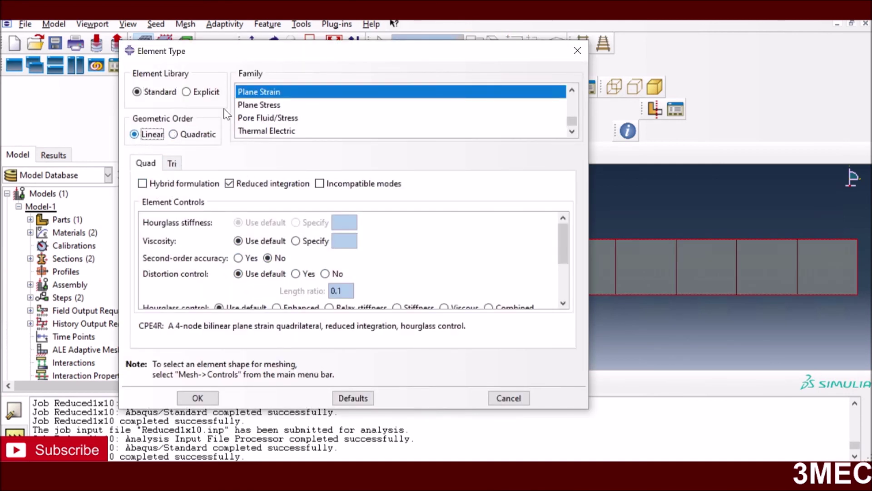
{"action": "left_click", "coordinate": [250, 183]}
{"action": "left_click", "coordinate": [320, 184]}
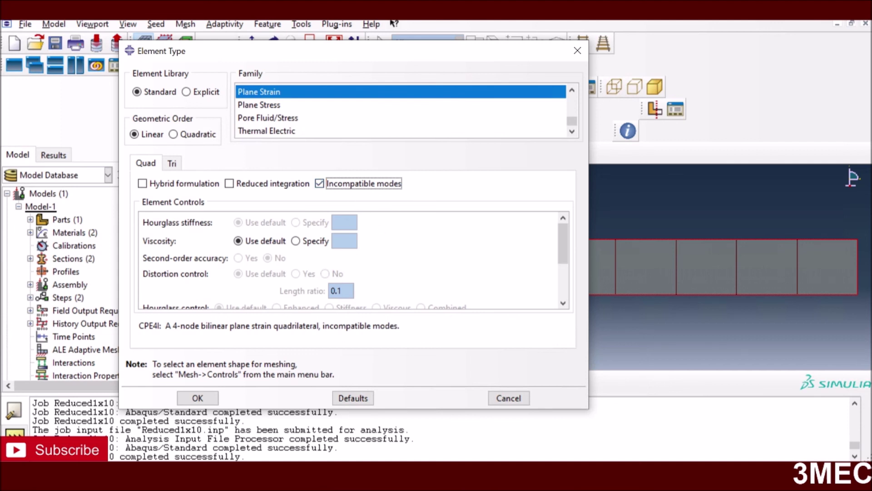
{"action": "left_click", "coordinate": [513, 401]}
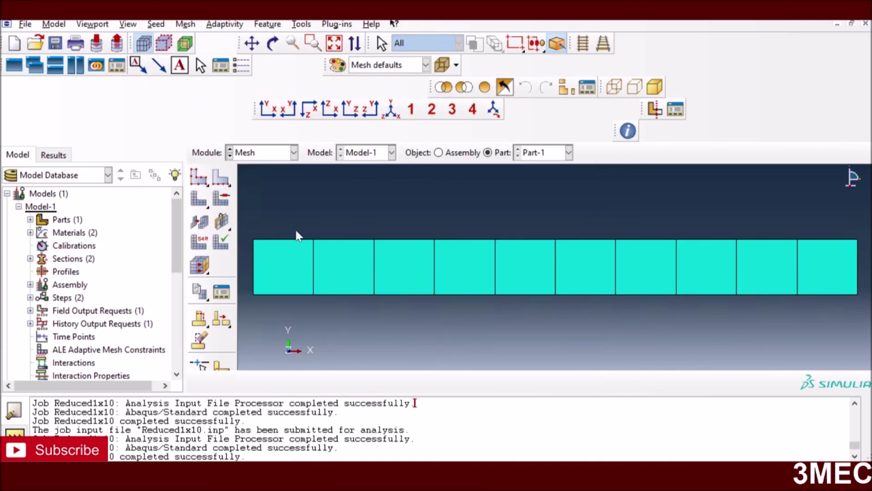
- Set the Poisson's ratio of Material-2 to 0.49 to make the beam material nearly incompressible
{"action": "left_click", "coordinate": [272, 153]}
{"action": "left_click", "coordinate": [252, 181]}
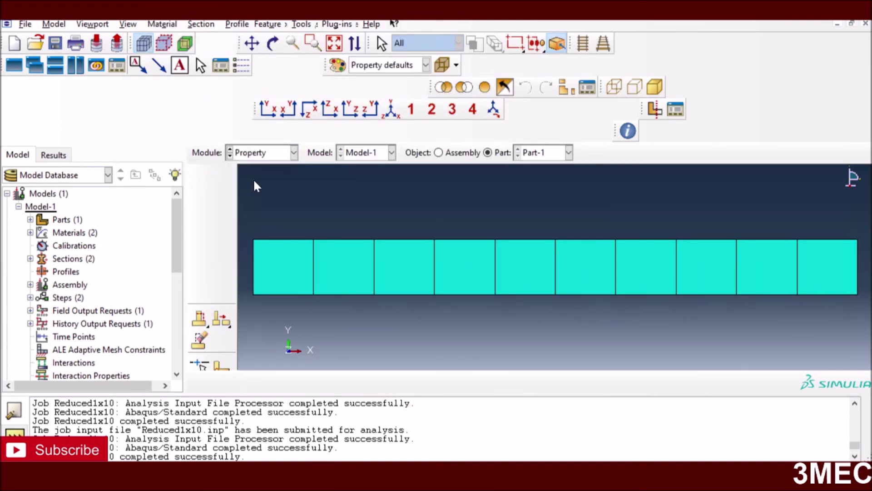
{"action": "left_click", "coordinate": [224, 181]}
{"action": "left_click", "coordinate": [162, 200]}
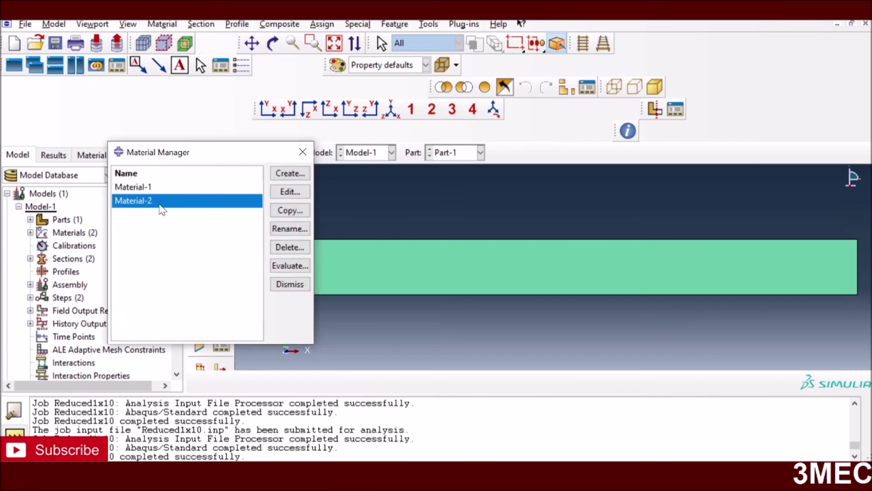
{"action": "left_click", "coordinate": [285, 193]}
{"action": "type", "text": "0"}
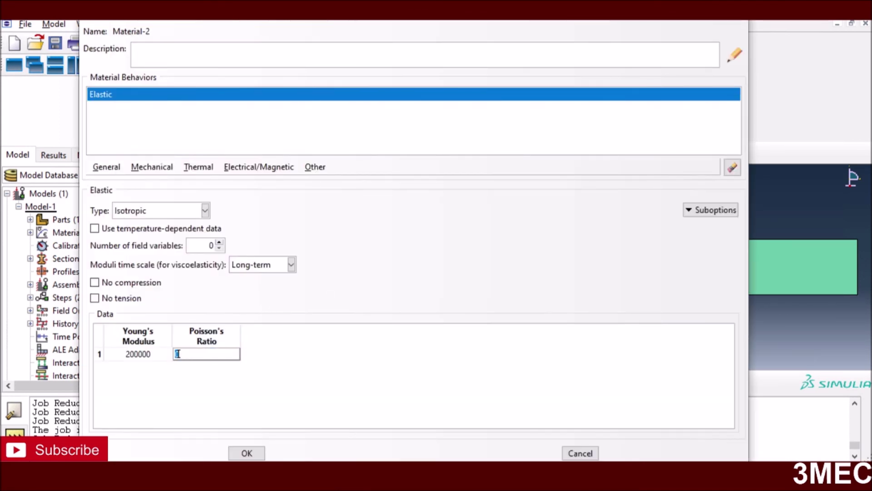
{"action": "type", "text": ".499"}
{"action": "key", "text": "BackSpace"}
{"action": "left_click", "coordinate": [250, 450]}
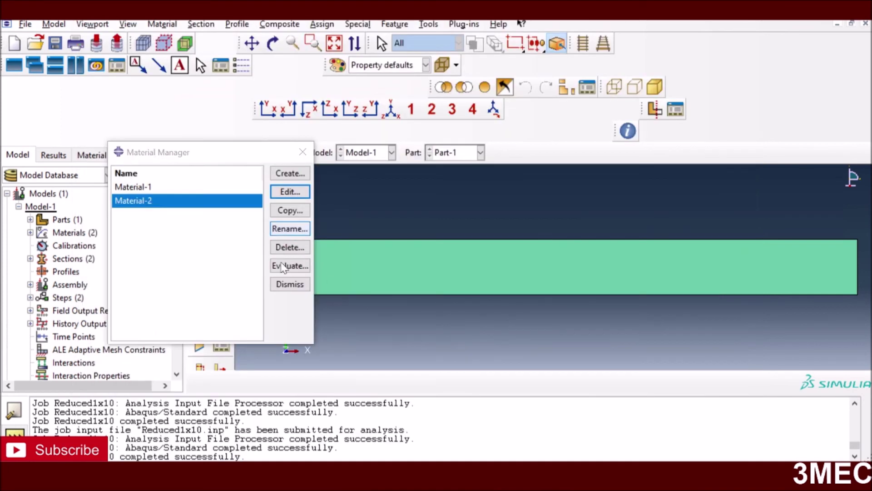
{"action": "left_click", "coordinate": [290, 283]}
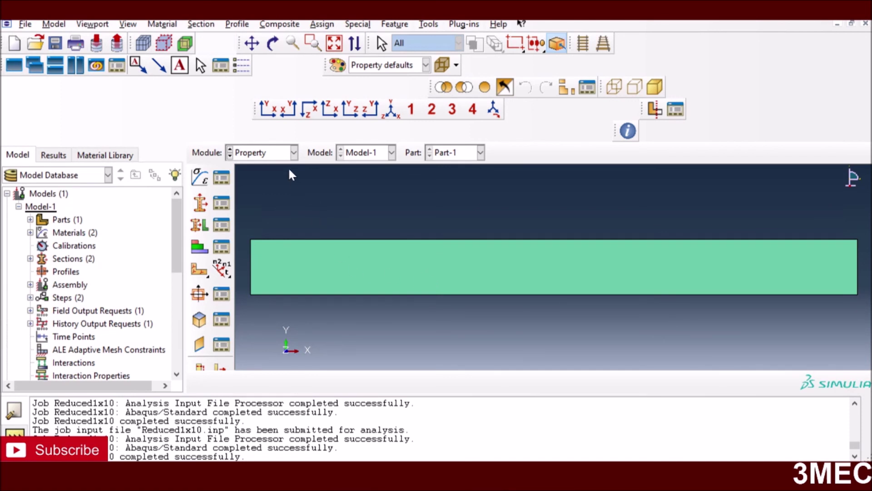
- Try quadratic CPE8 plane strain elements without reduced integration on the beam mesh, discarding the element type change
{"action": "left_click", "coordinate": [293, 155]}
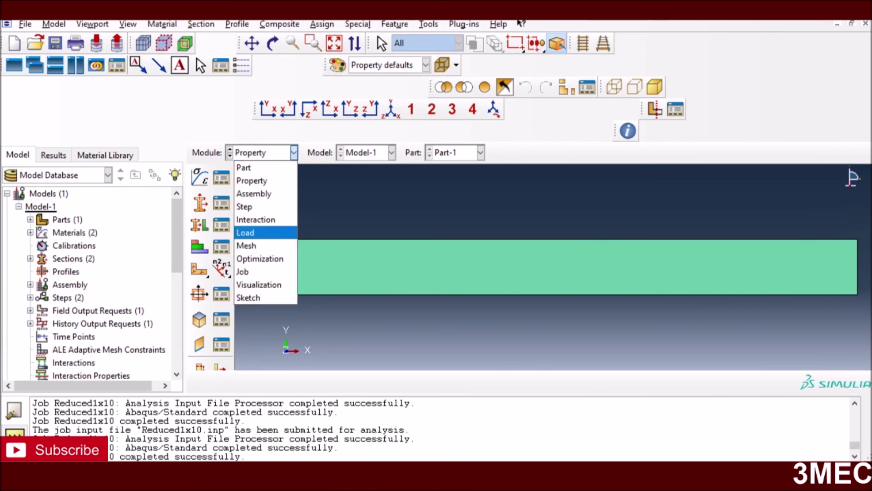
{"action": "left_click", "coordinate": [245, 246]}
{"action": "left_click", "coordinate": [199, 242]}
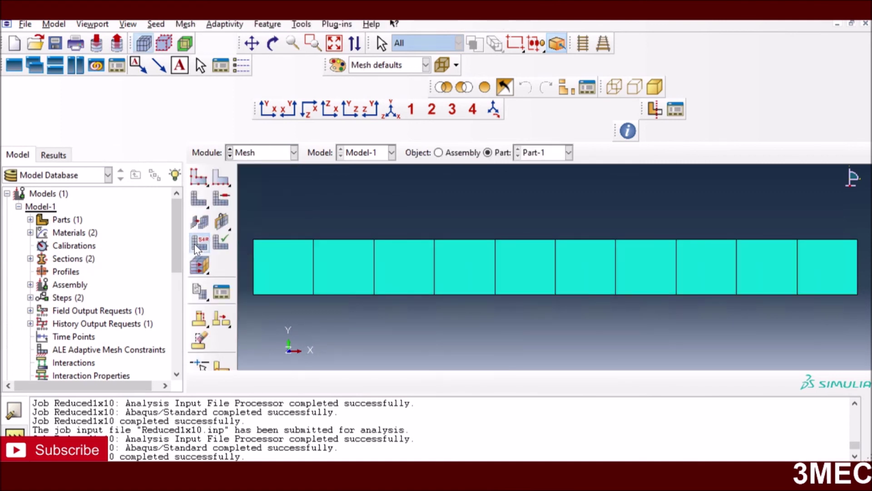
{"action": "left_click", "coordinate": [358, 267]}
{"action": "left_click", "coordinate": [495, 382]}
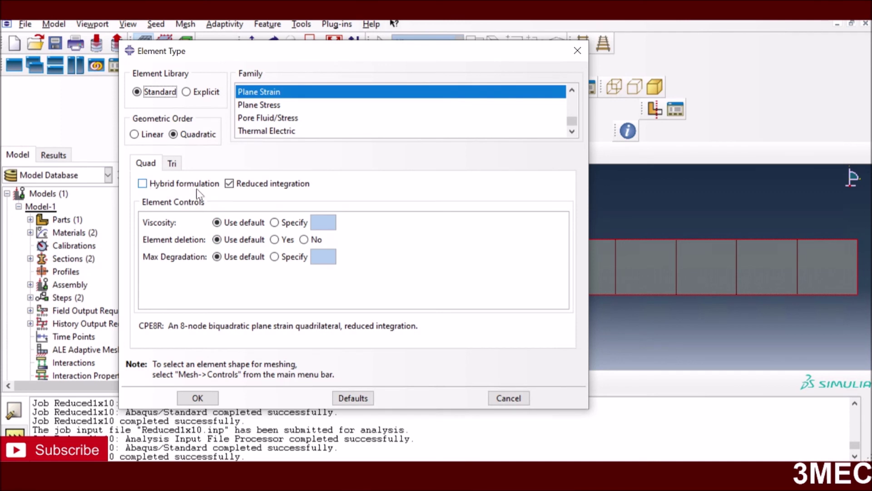
{"action": "left_click", "coordinate": [229, 184]}
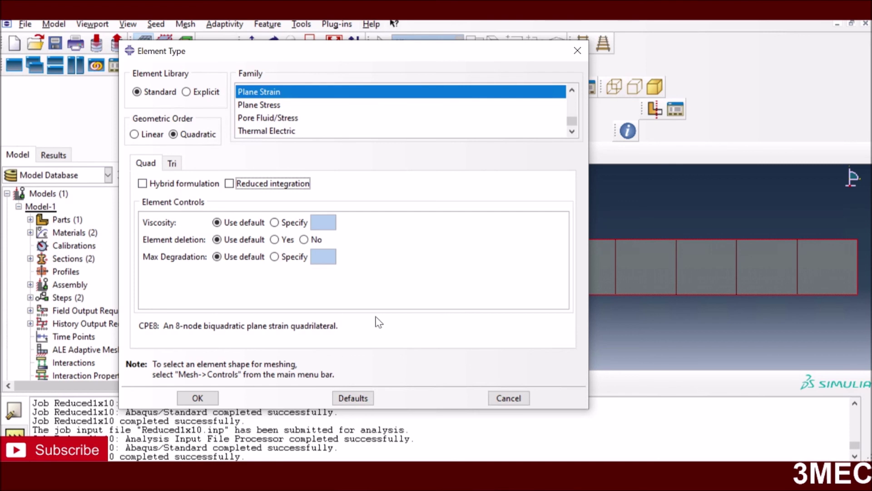
{"action": "left_click", "coordinate": [509, 398]}
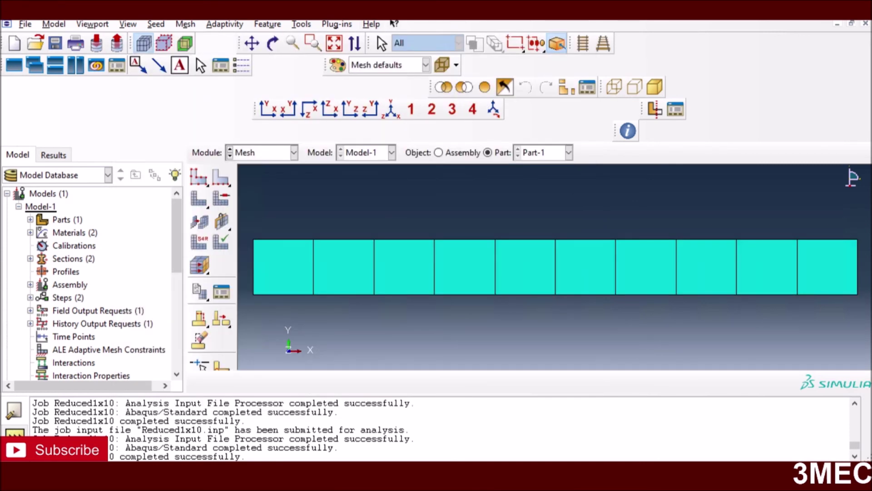